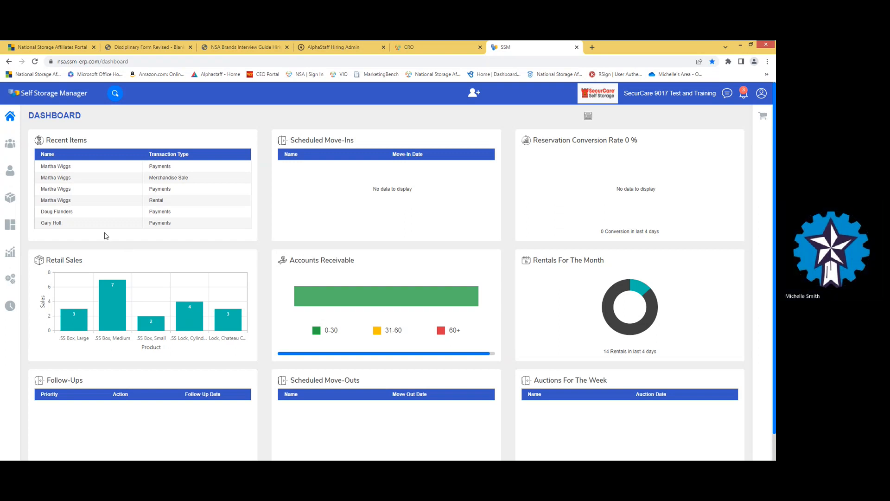
# - Go from the dashboard to the Prospects page
pyautogui.click(9, 144)
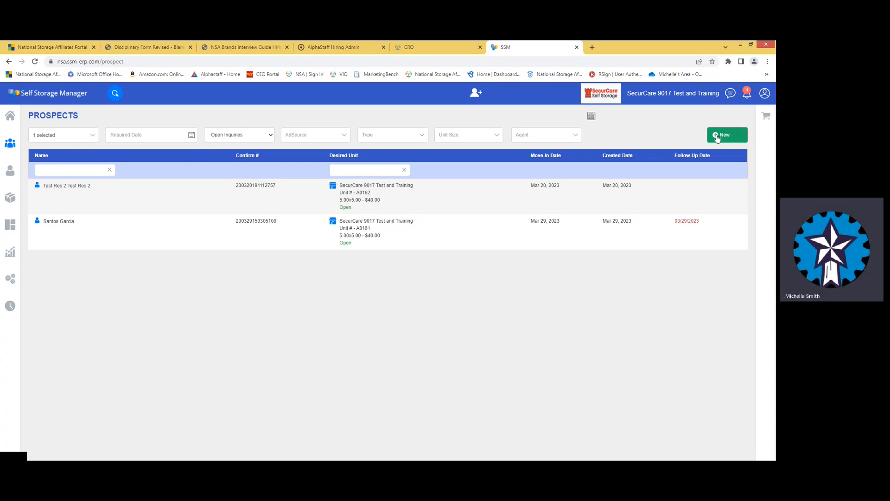
# - Start a new prospect and enter the caller's first and last name
pyautogui.click(717, 137)
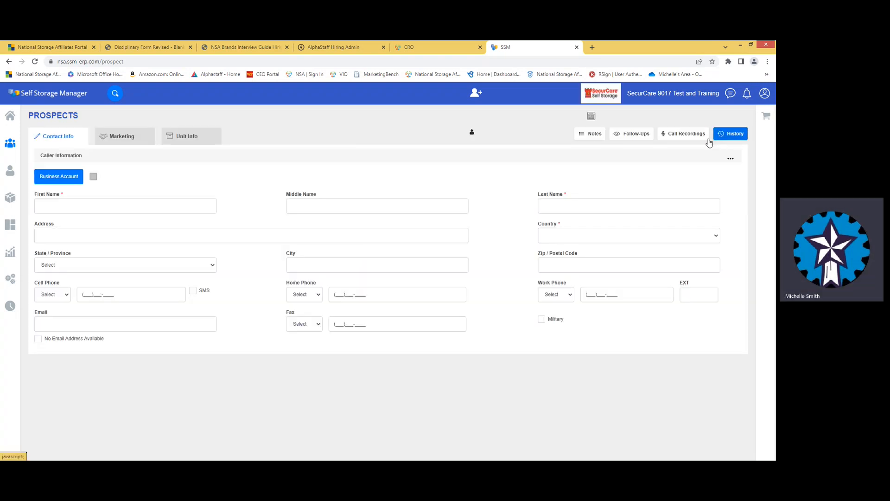
pyautogui.click(111, 203)
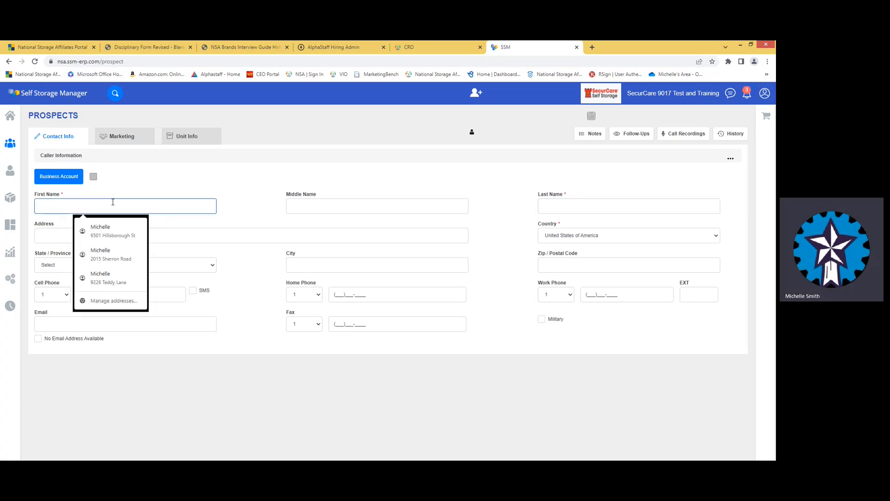
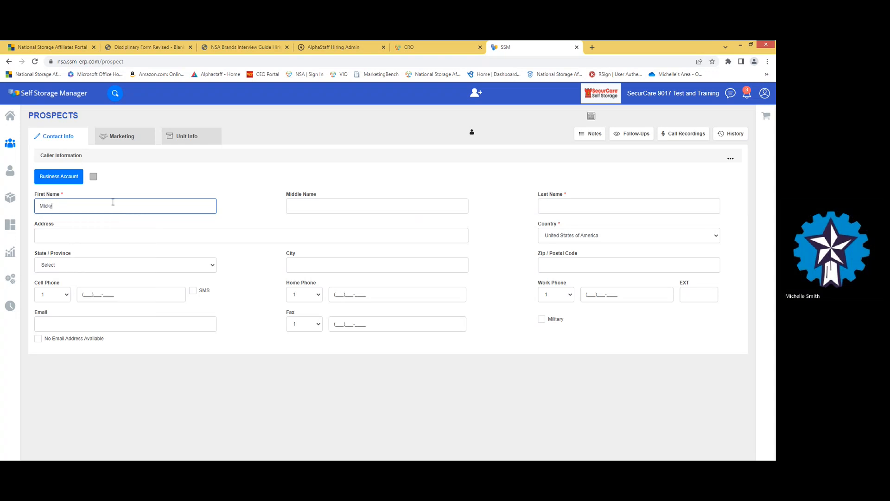
pyautogui.press('Tab')
pyautogui.press('Tab')
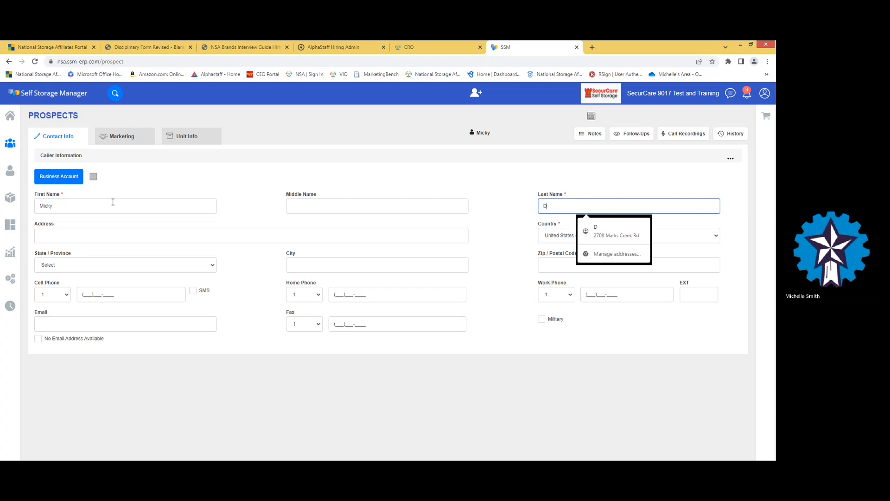
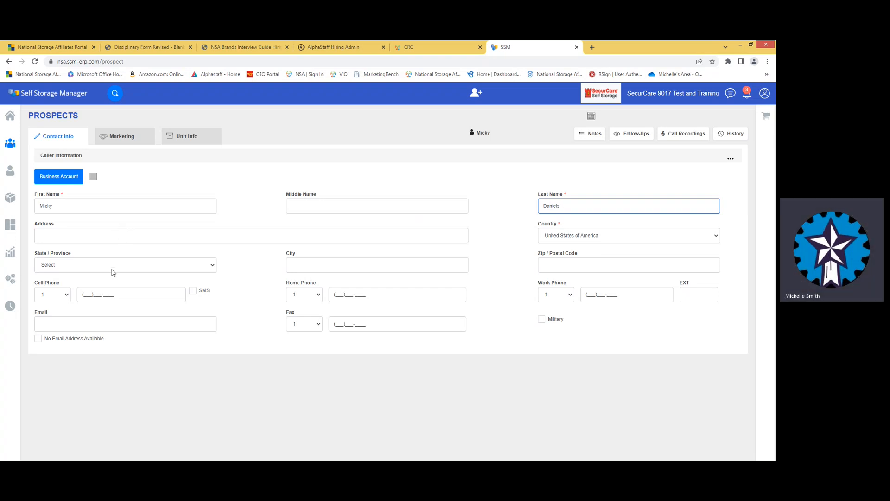
# - Add the prospect's placeholder cell phone number and e-mail address
pyautogui.click(117, 294)
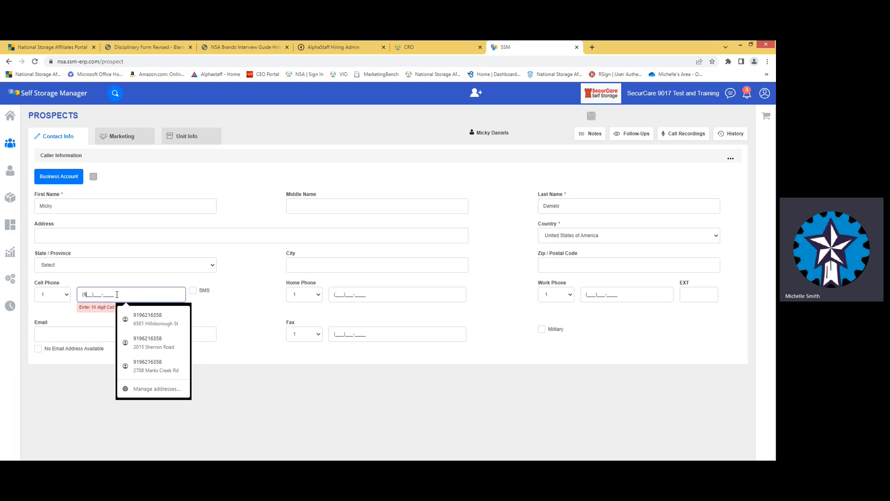
pyautogui.write('999)999-9999')
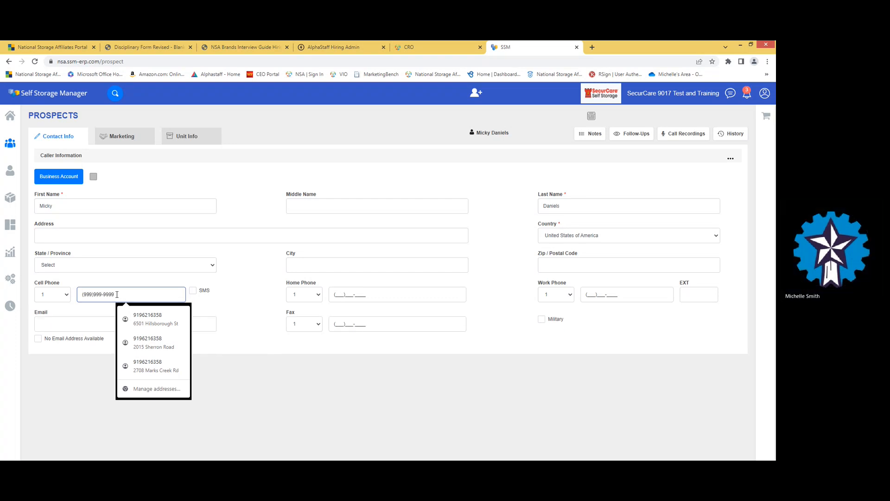
pyautogui.click(66, 323)
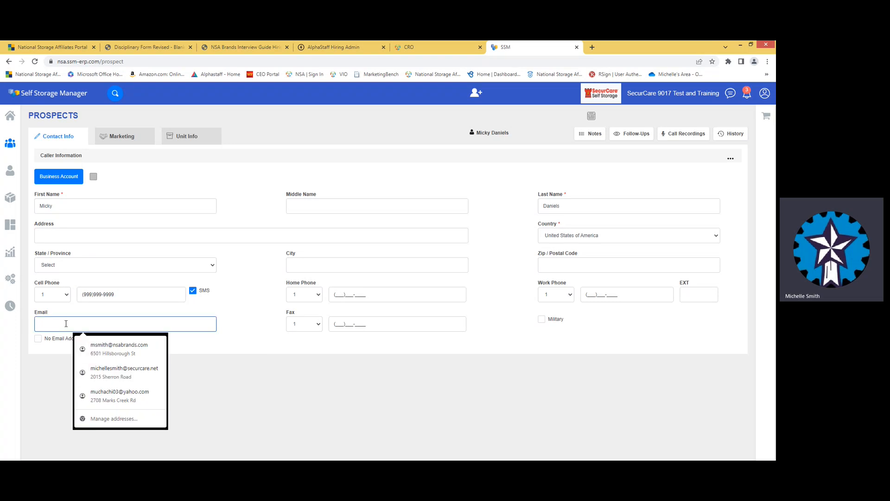
pyautogui.write('none')
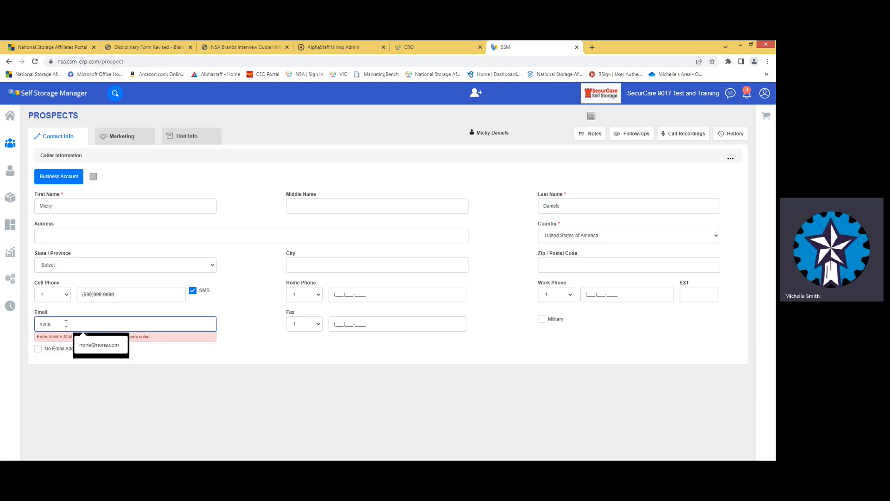
pyautogui.write('@none')
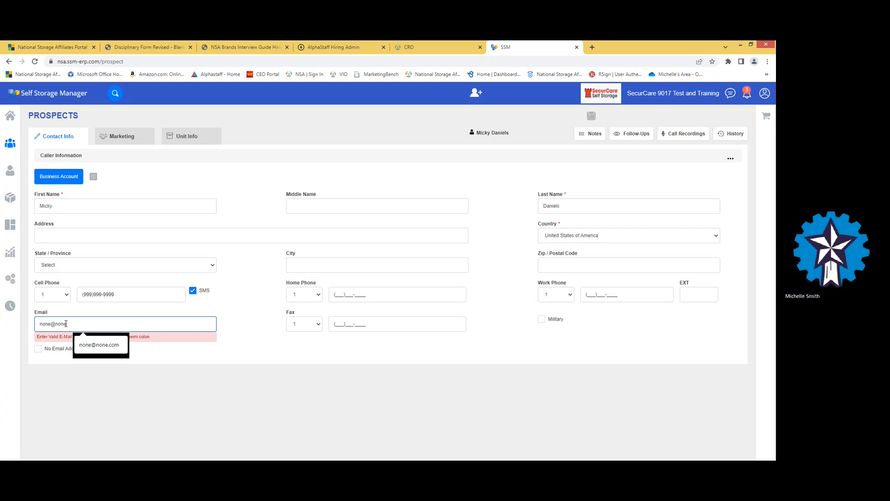
pyautogui.write('.com')
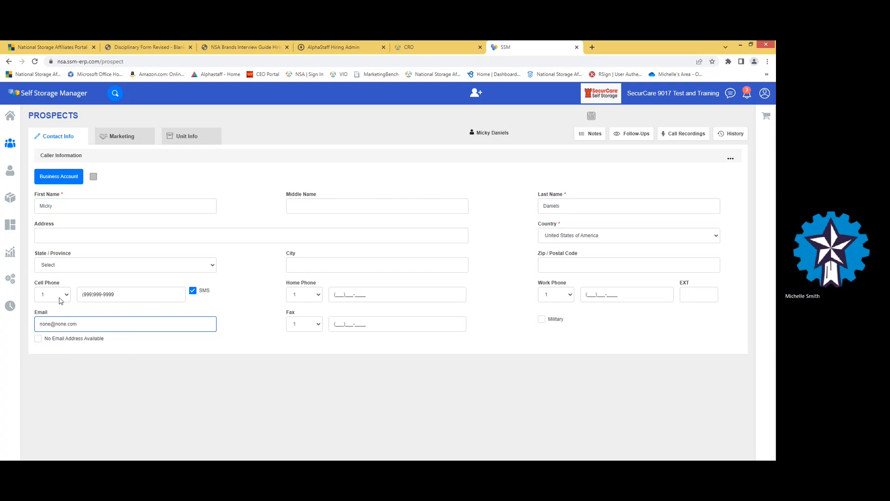
# - Fill in the prospect's street address, fixing a typo, then state, city and zip code
pyautogui.click(53, 241)
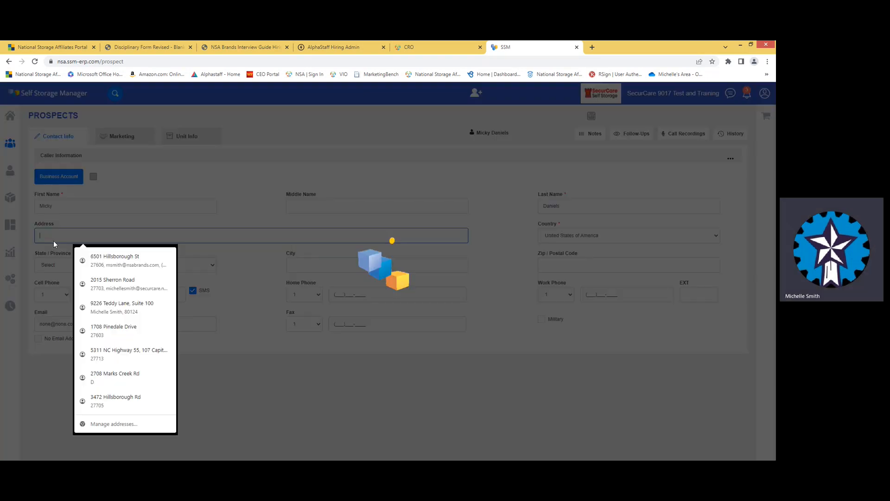
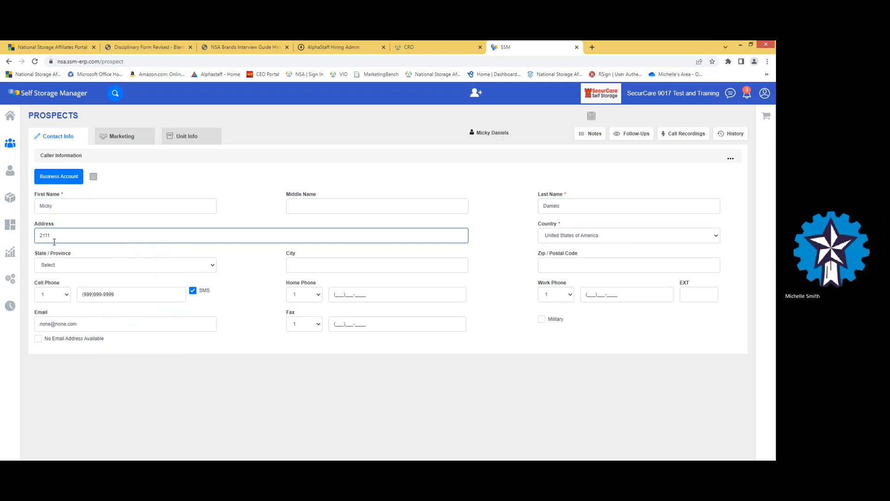
pyautogui.click(153, 266)
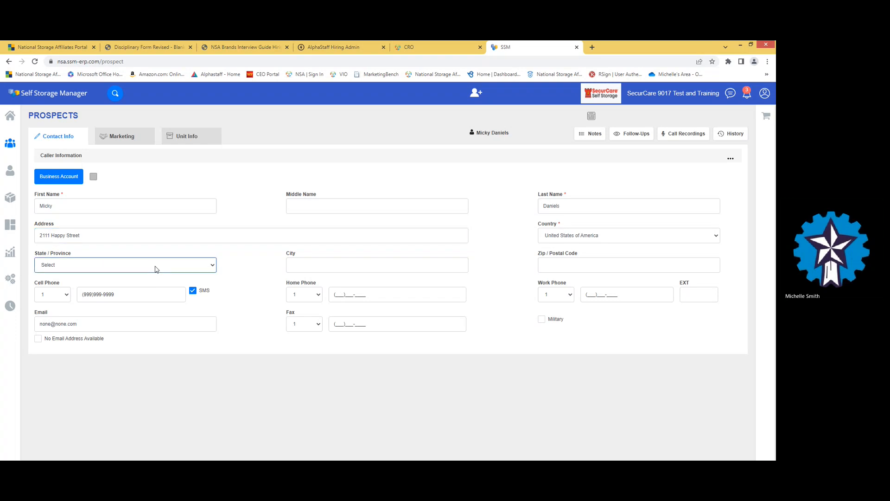
pyautogui.press('n')
pyautogui.press('n')
pyautogui.press('n')
pyautogui.press('n')
pyautogui.press('n')
pyautogui.press('n')
pyautogui.press('n')
pyautogui.click(385, 266)
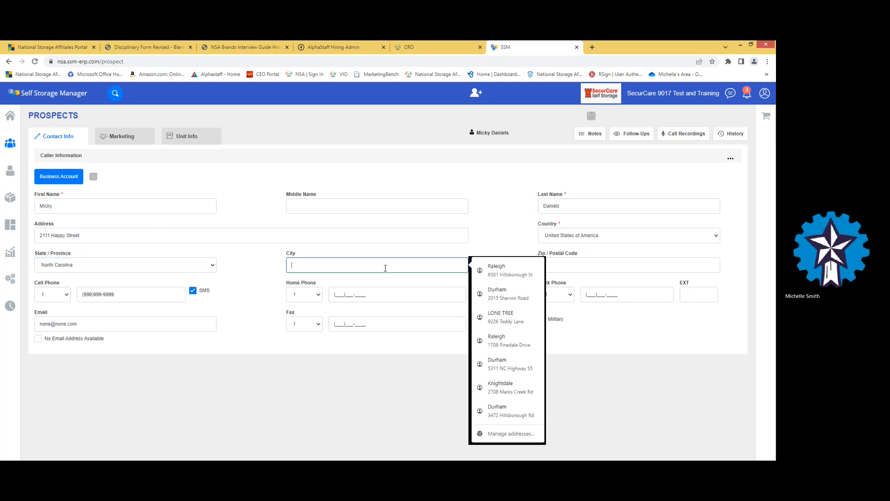
pyautogui.write('Gar')
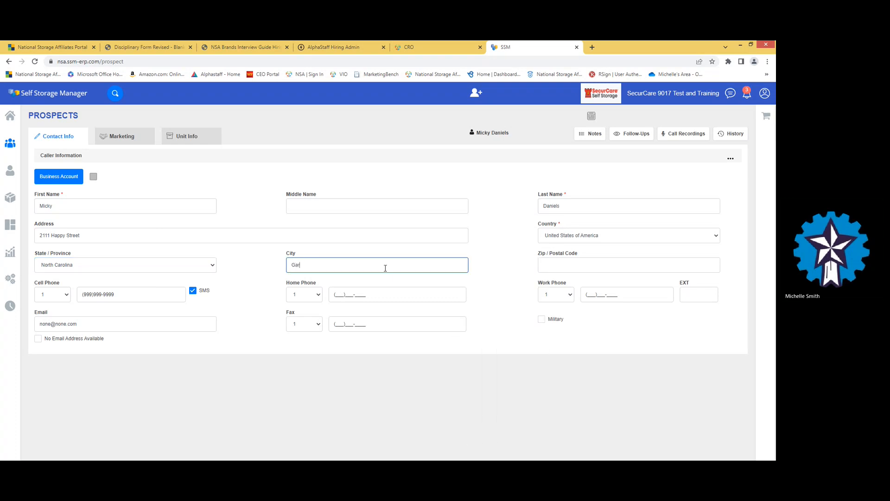
pyautogui.write('ner')
pyautogui.press('Tab')
pyautogui.write('27')
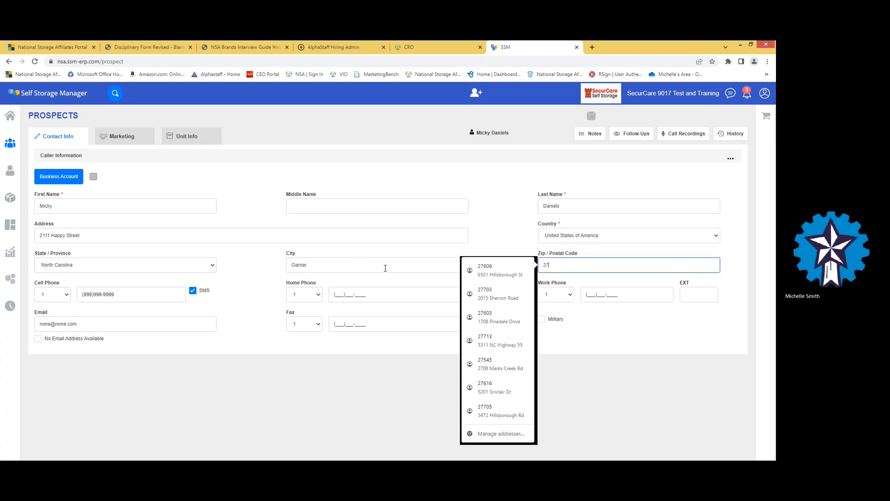
pyautogui.write('529')
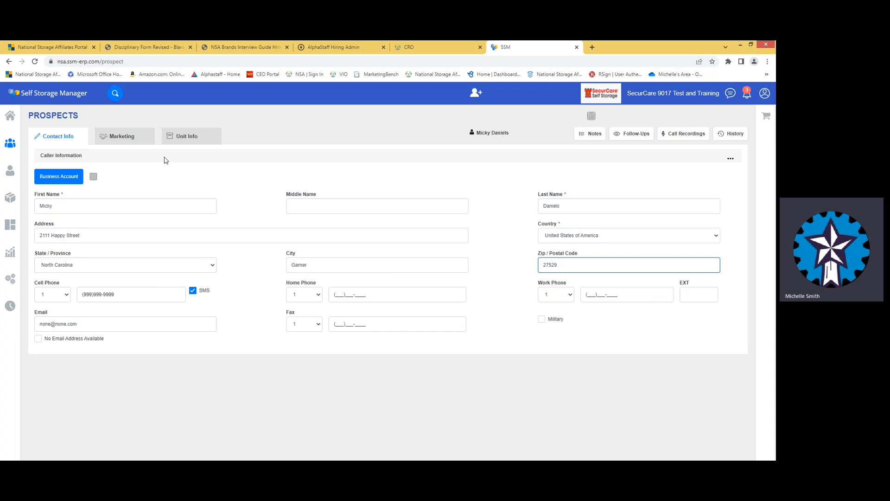
# - Attach 10.00X20.00 unit B0086 at $325.00 rent from the prospect's Unit Info
pyautogui.click(183, 141)
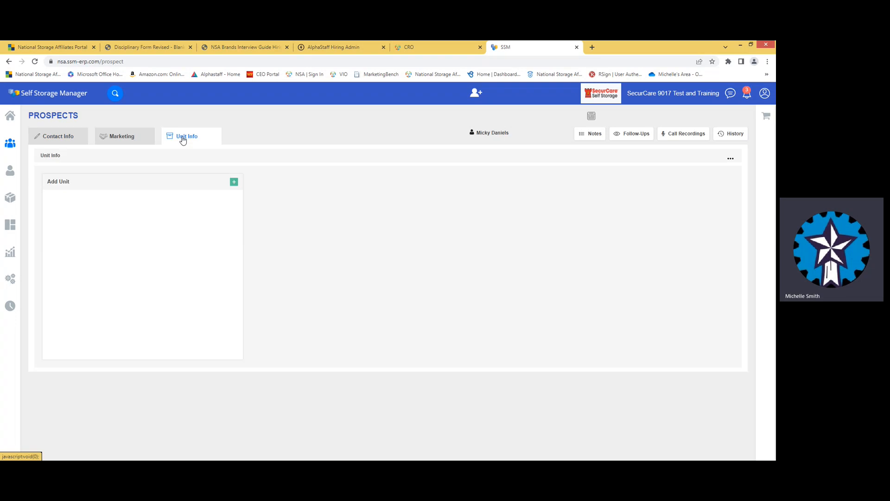
pyautogui.click(235, 183)
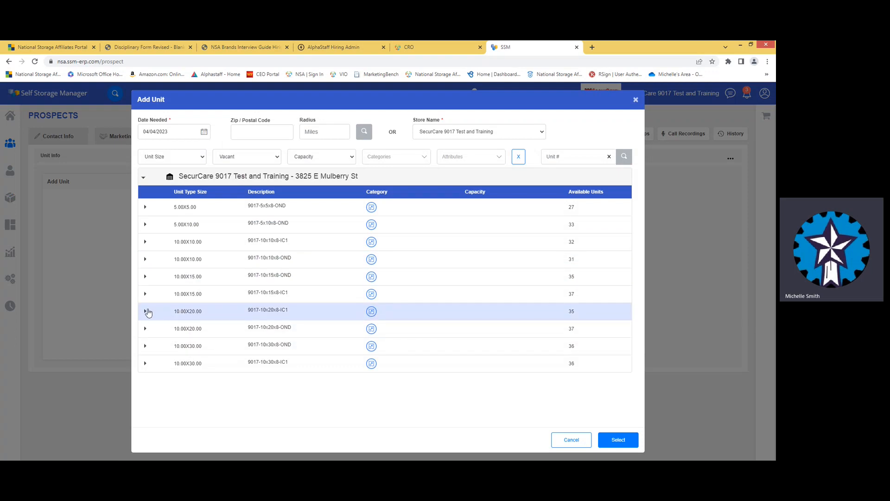
pyautogui.click(145, 311)
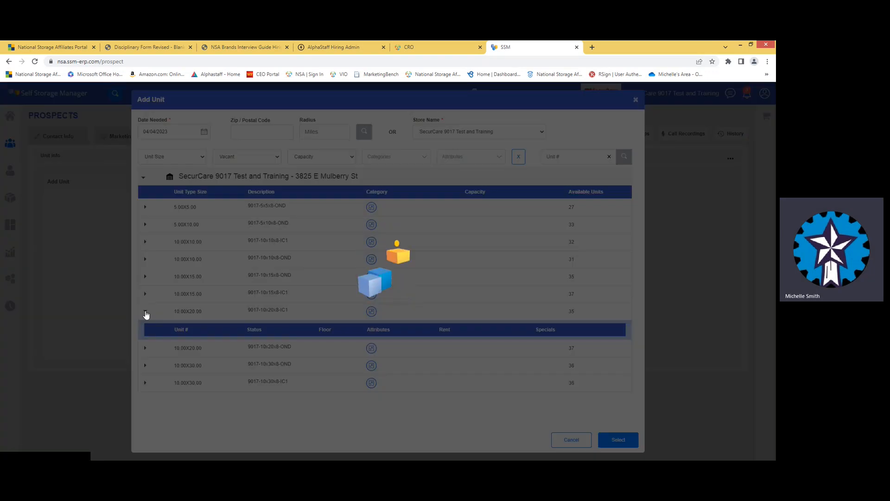
pyautogui.scroll(-3, 485, 298)
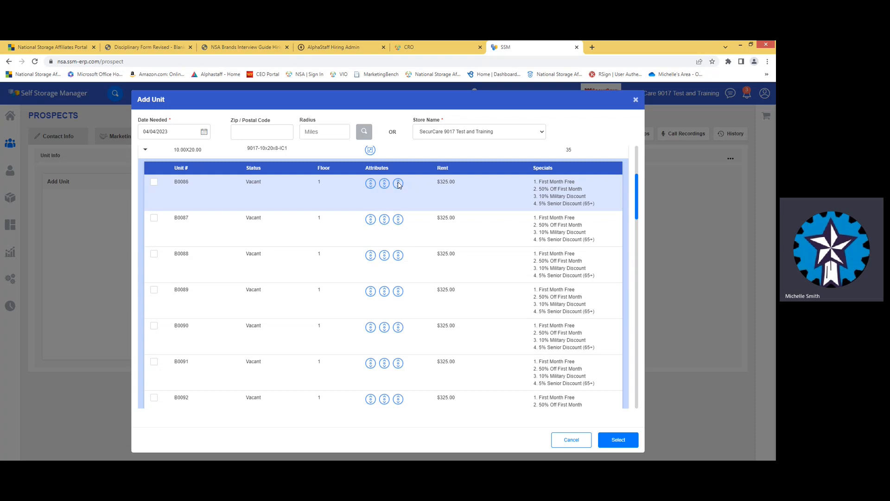
pyautogui.click(154, 183)
pyautogui.click(622, 440)
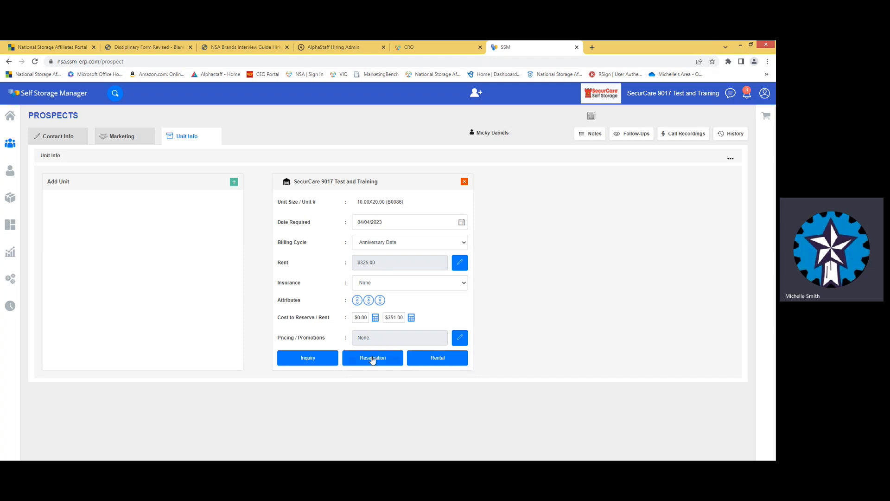
# - Give B0086 the 5000 - $22.00 insurance and 10% Military Discount, then begin renting it
pyautogui.click(466, 286)
pyautogui.press('Down')
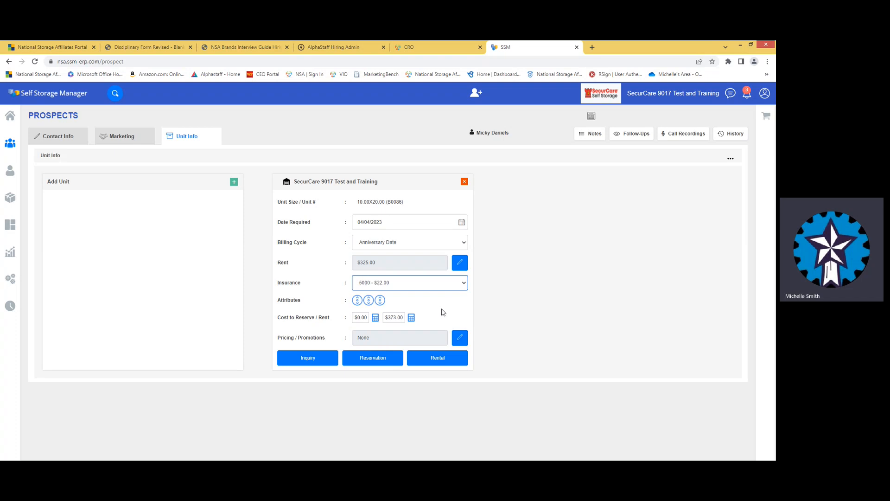
pyautogui.click(460, 340)
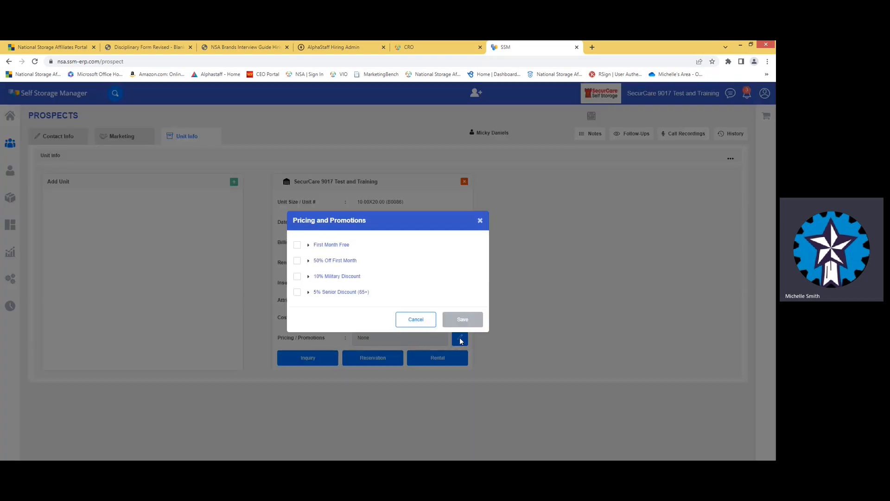
pyautogui.click(297, 277)
pyautogui.click(464, 319)
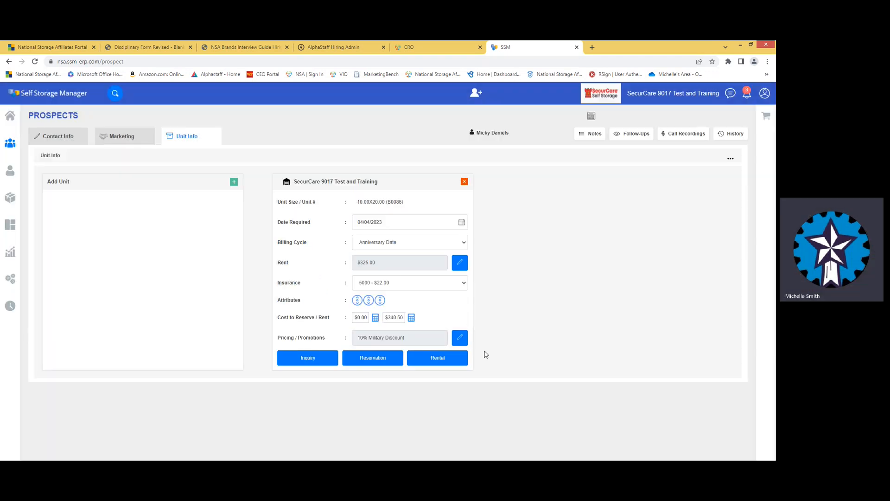
pyautogui.click(435, 358)
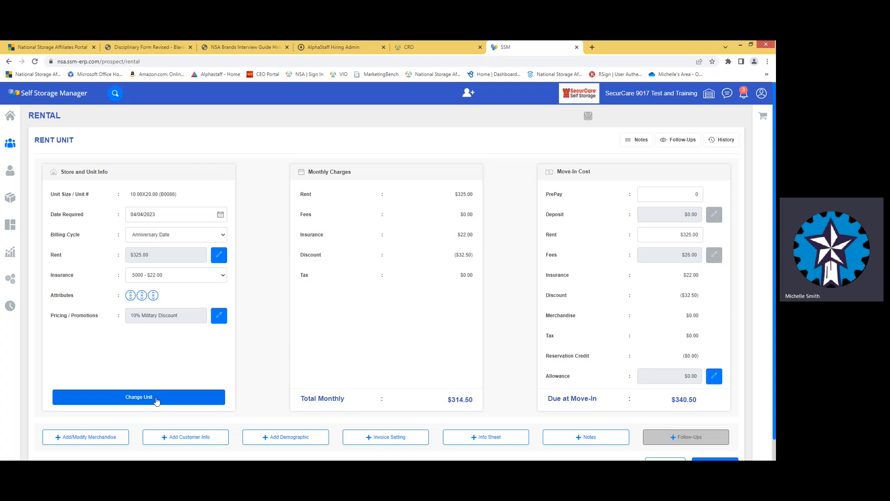
# - Buy a 21mm cylinder lock, three medium boxes and 10 lb newsprint for the rental
pyautogui.click(103, 439)
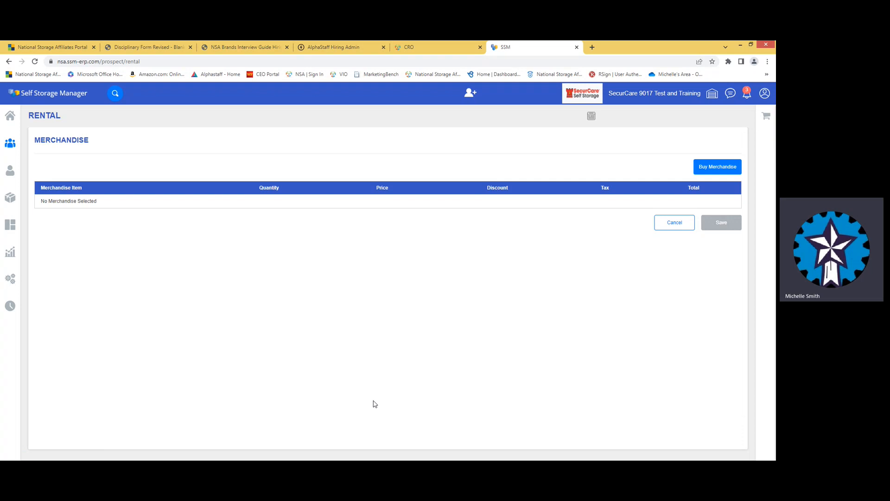
pyautogui.click(717, 169)
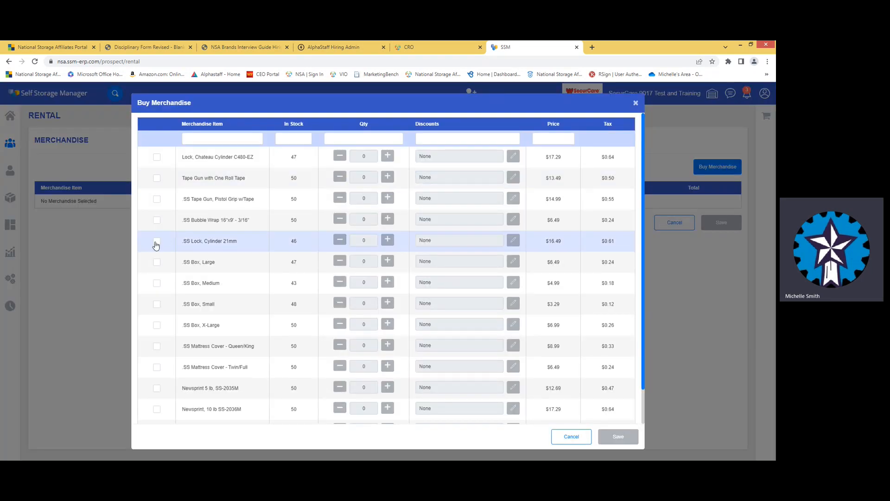
pyautogui.click(156, 242)
pyautogui.click(156, 283)
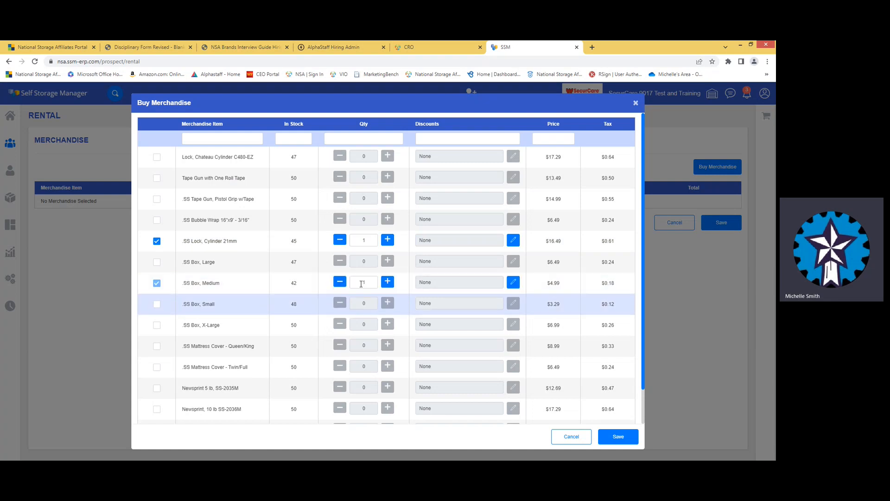
pyautogui.click(388, 282)
pyautogui.click(388, 281)
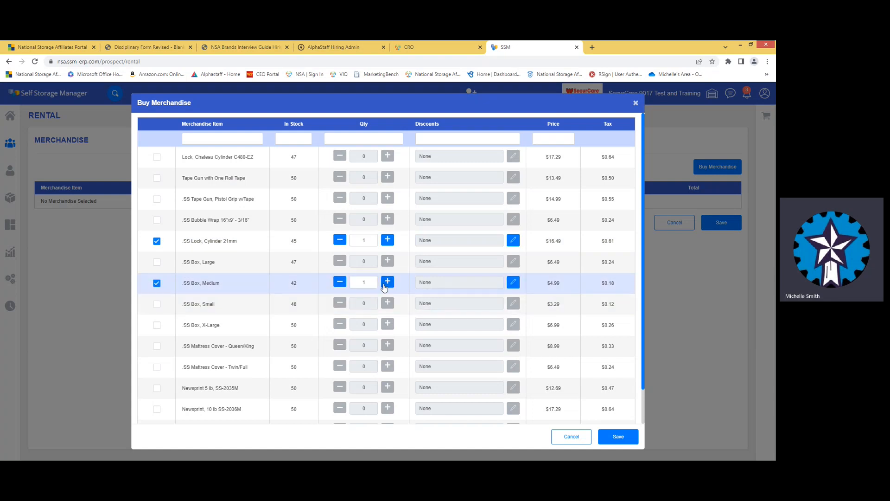
pyautogui.click(157, 410)
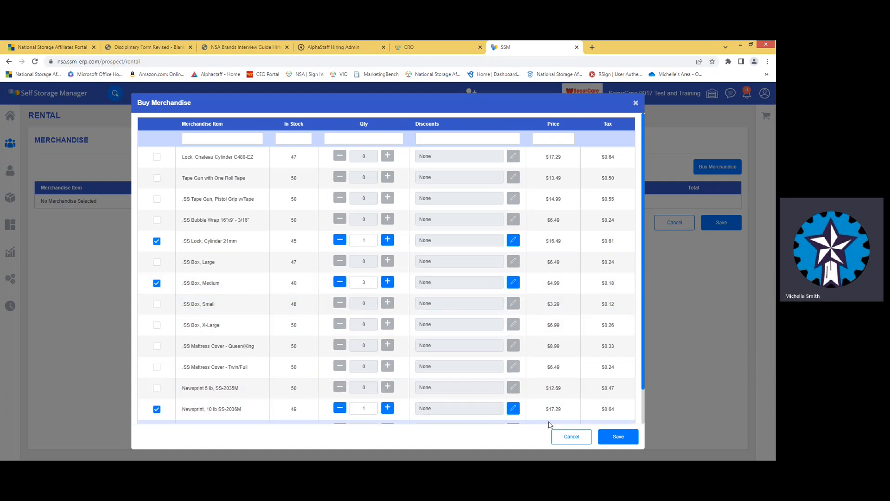
pyautogui.click(616, 437)
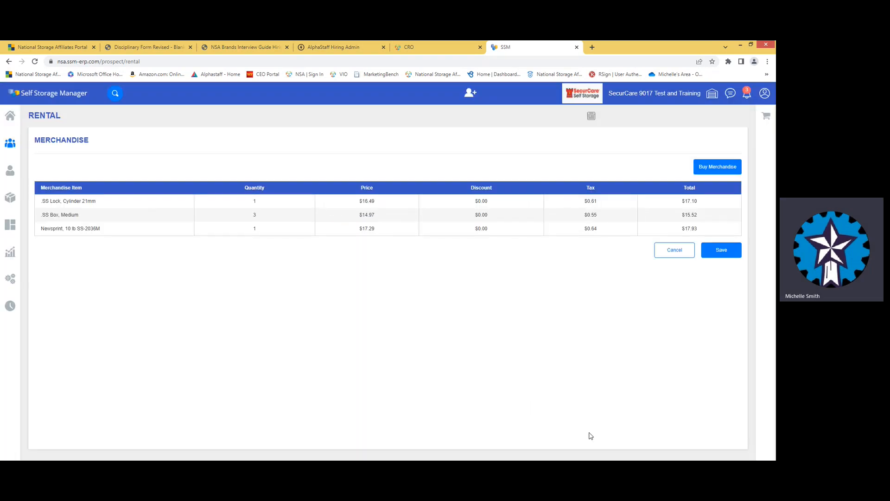
pyautogui.click(721, 251)
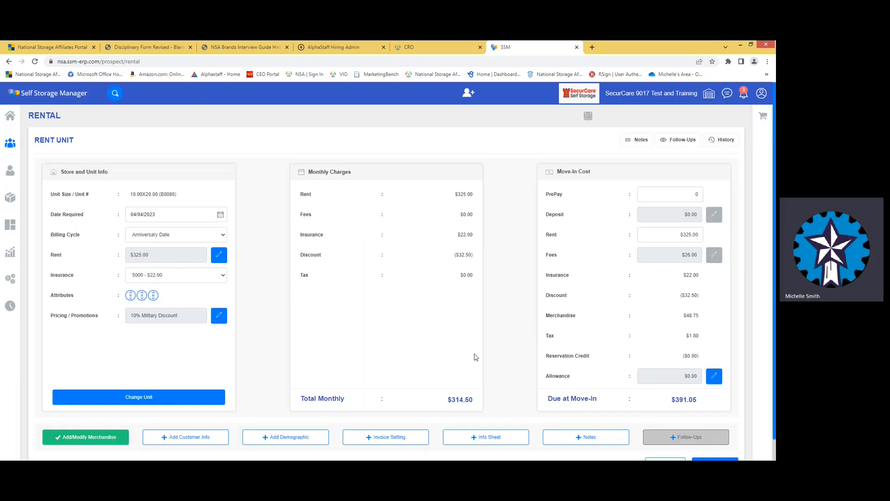
# - Enter the customer's gate code and driver licence number, then start adding an alternate contact
pyautogui.click(195, 441)
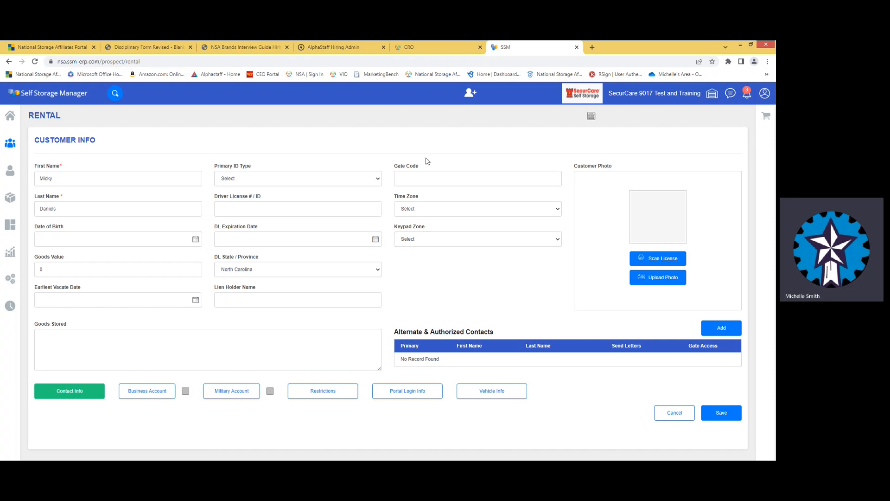
pyautogui.click(427, 175)
pyautogui.write('9999')
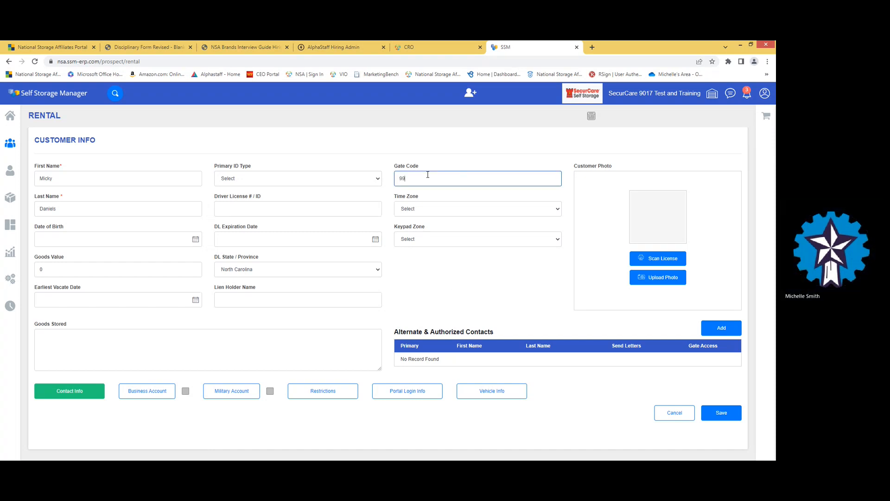
pyautogui.click(261, 209)
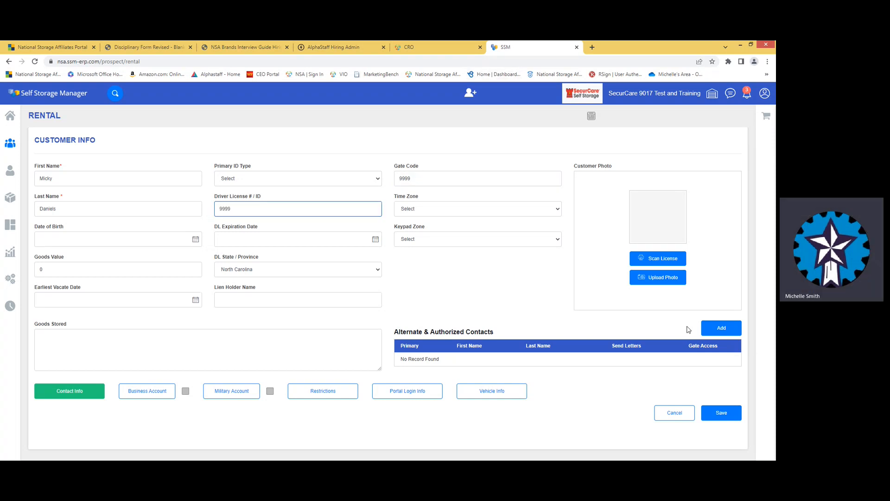
pyautogui.click(724, 329)
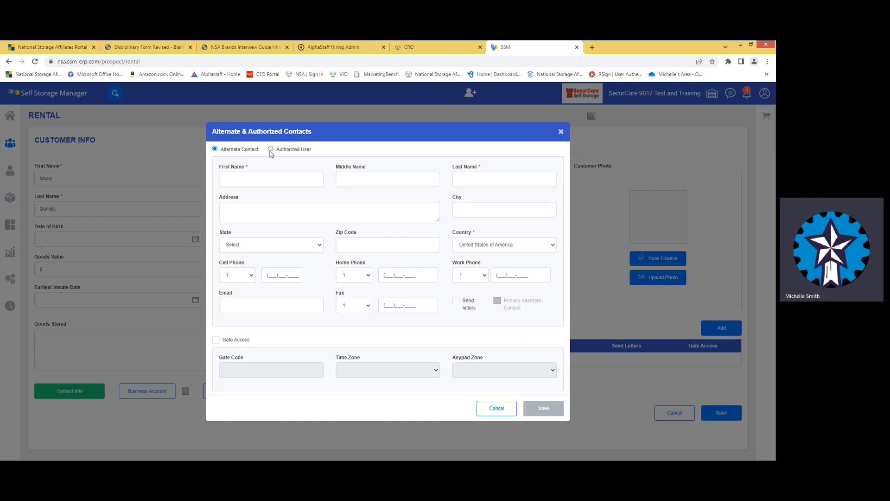
# - Choose Authorized User, then cancel and confirm discarding the contact form
pyautogui.click(270, 150)
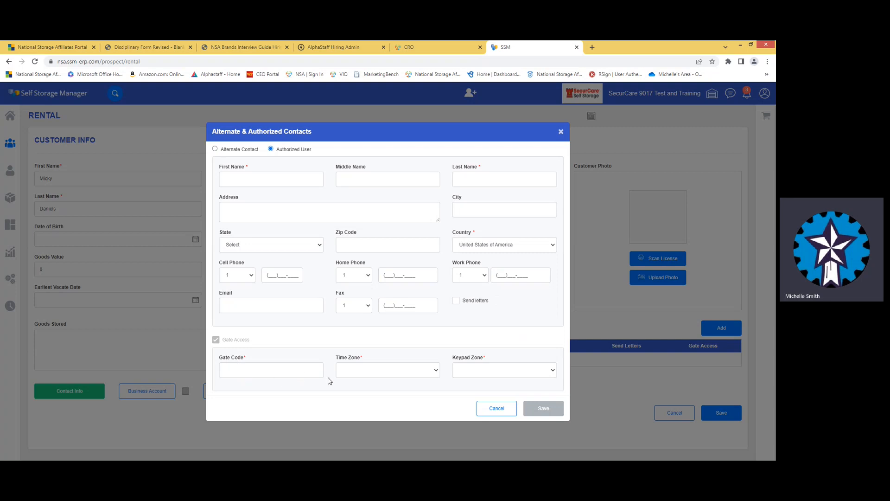
pyautogui.click(561, 131)
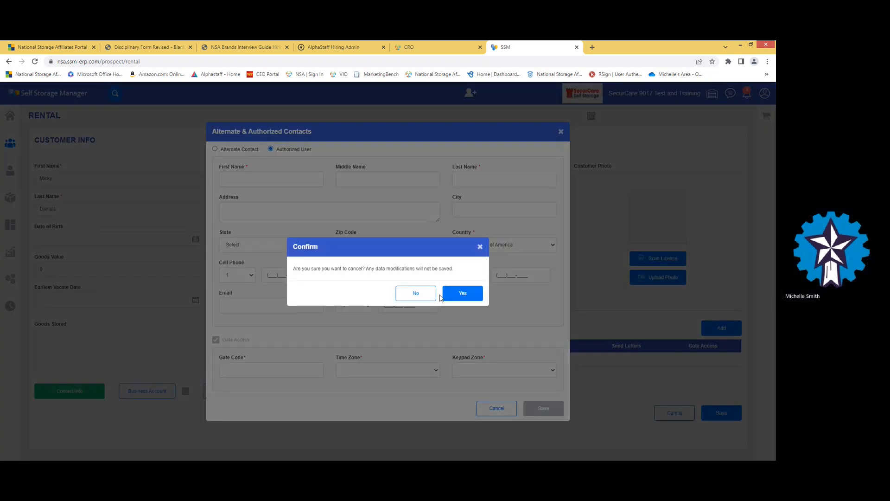
pyautogui.click(461, 296)
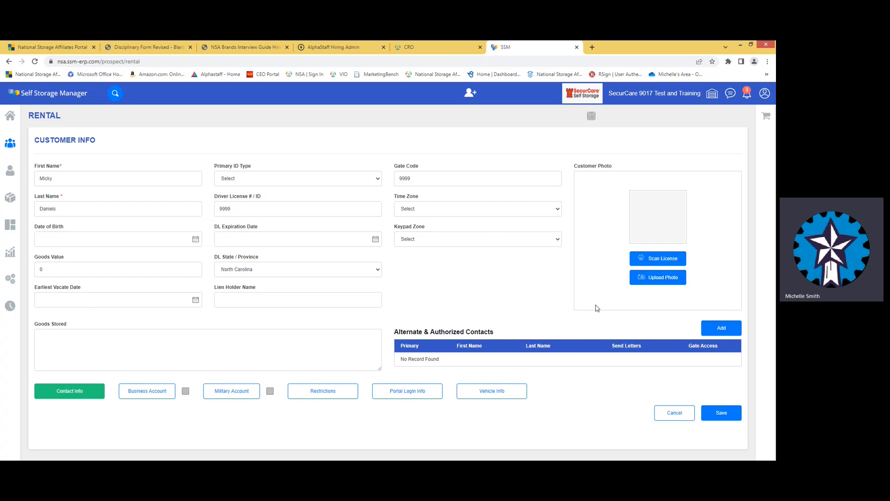
pyautogui.click(239, 394)
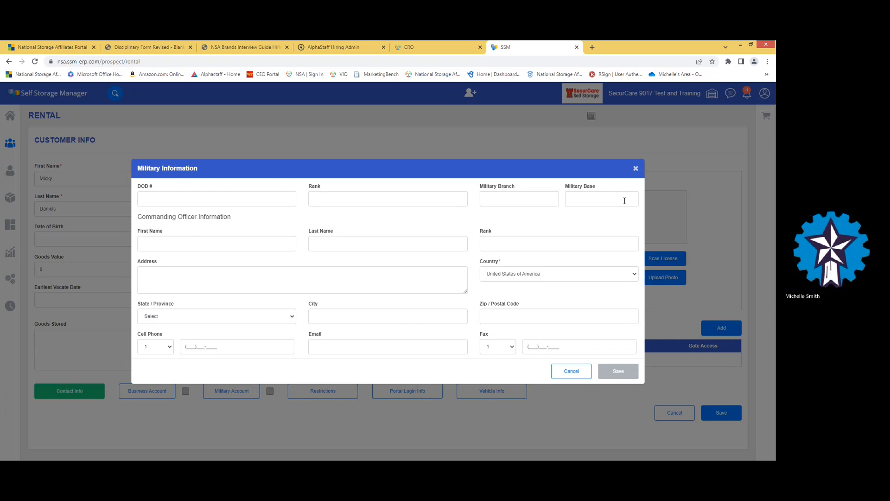
pyautogui.click(571, 372)
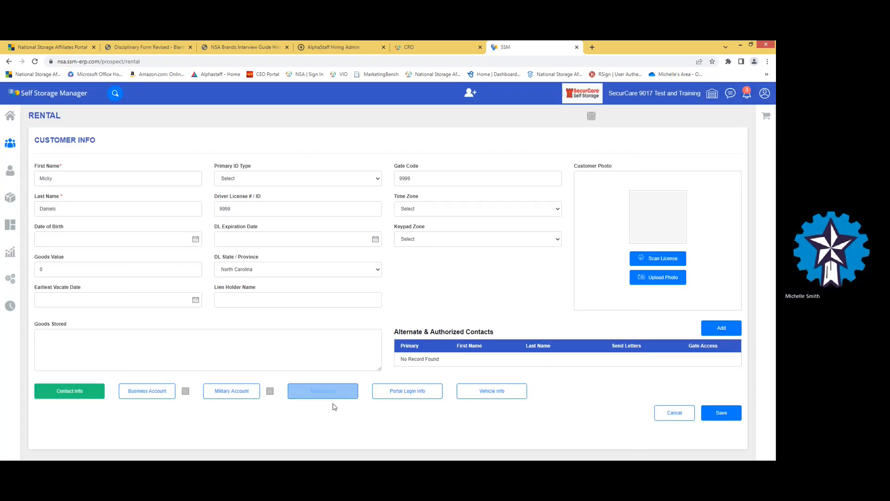
pyautogui.click(500, 397)
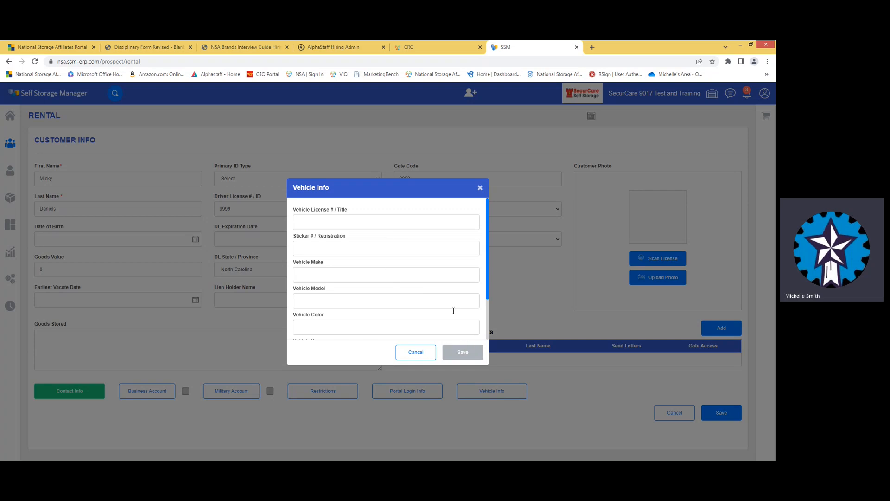
pyautogui.click(417, 353)
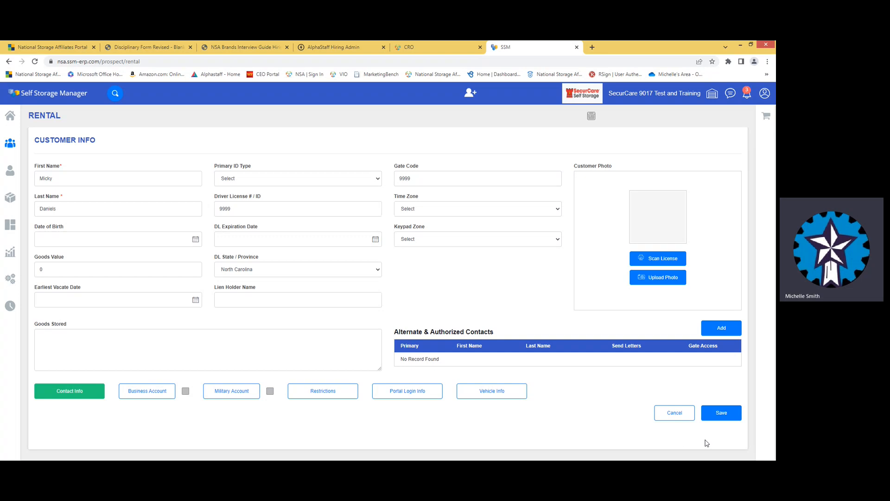
# - Save the customer info, then enable e-mailed invoices and save the invoice settings
pyautogui.click(726, 414)
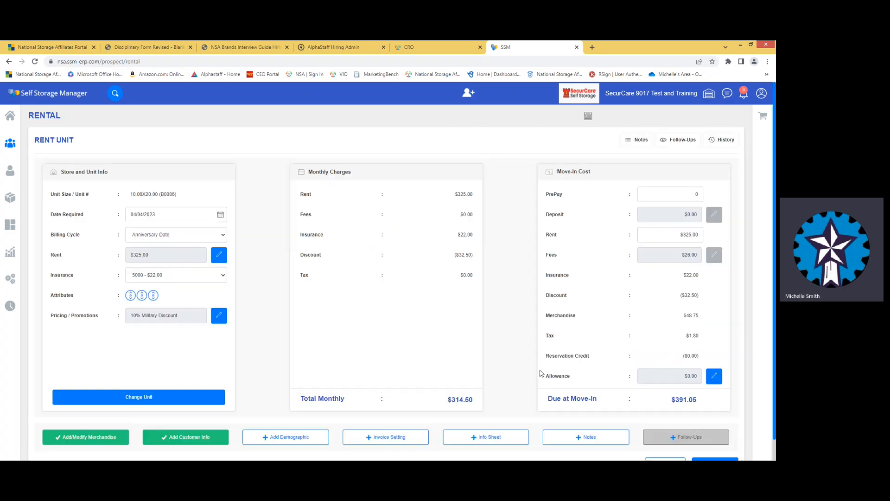
pyautogui.click(370, 440)
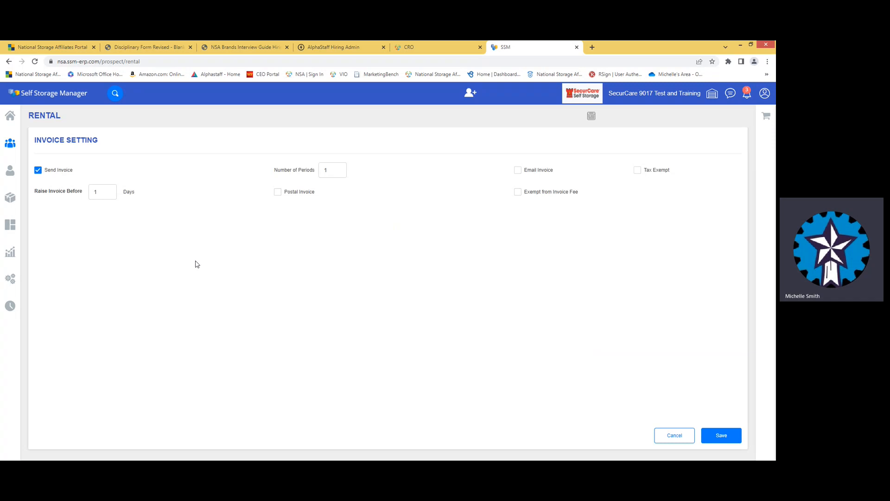
pyautogui.click(518, 169)
pyautogui.click(720, 437)
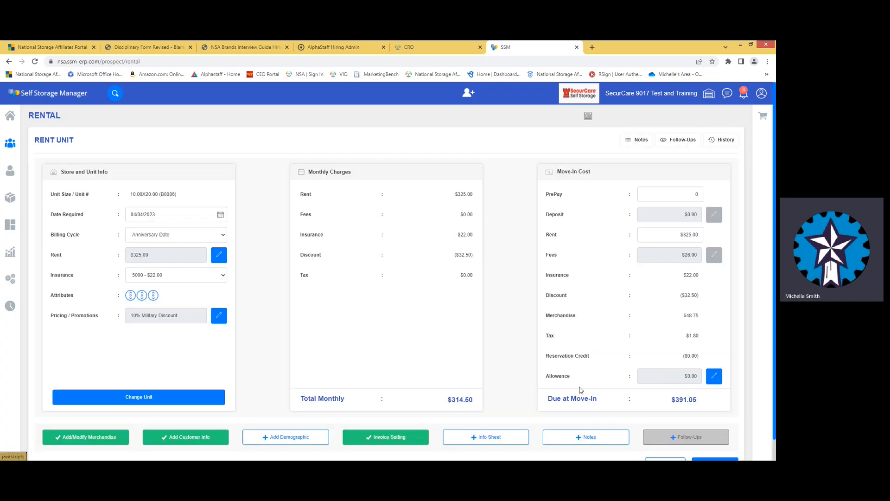
pyautogui.click(486, 439)
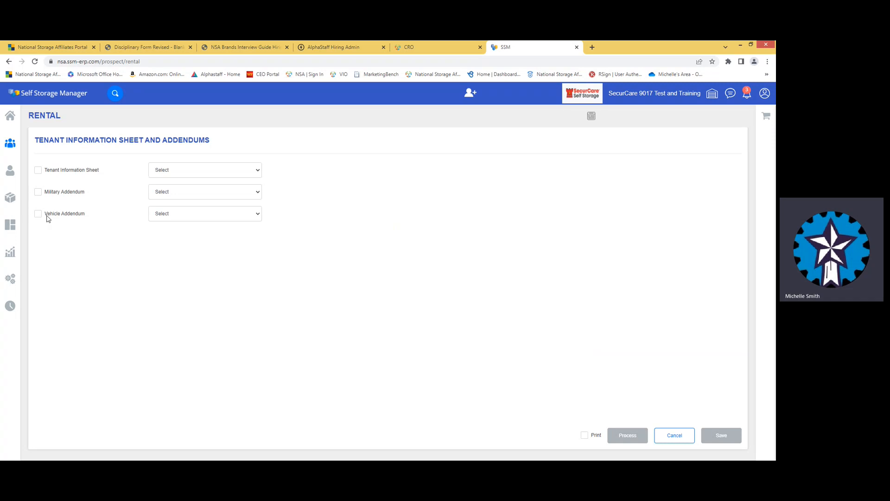
pyautogui.click(45, 217)
pyautogui.click(391, 291)
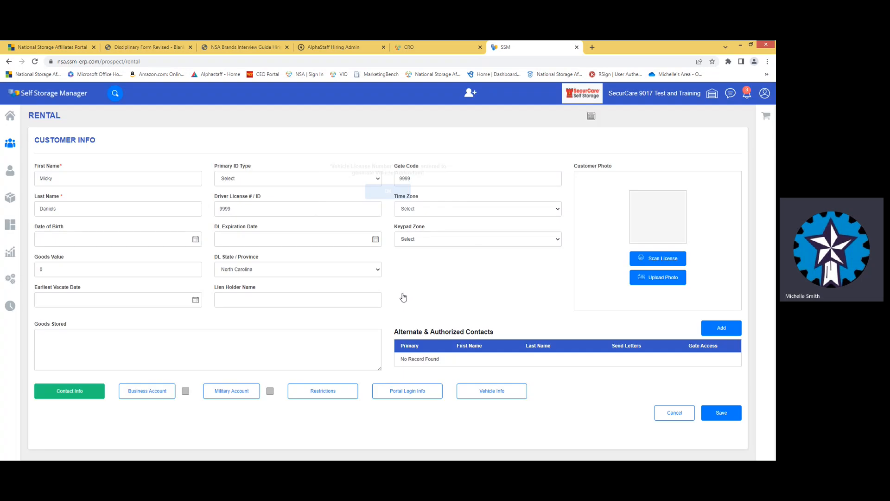
pyautogui.click(500, 394)
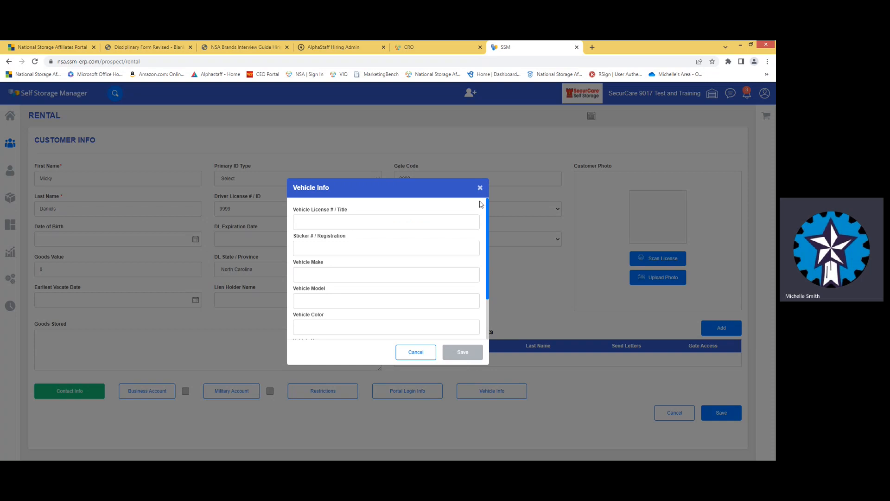
pyautogui.click(482, 190)
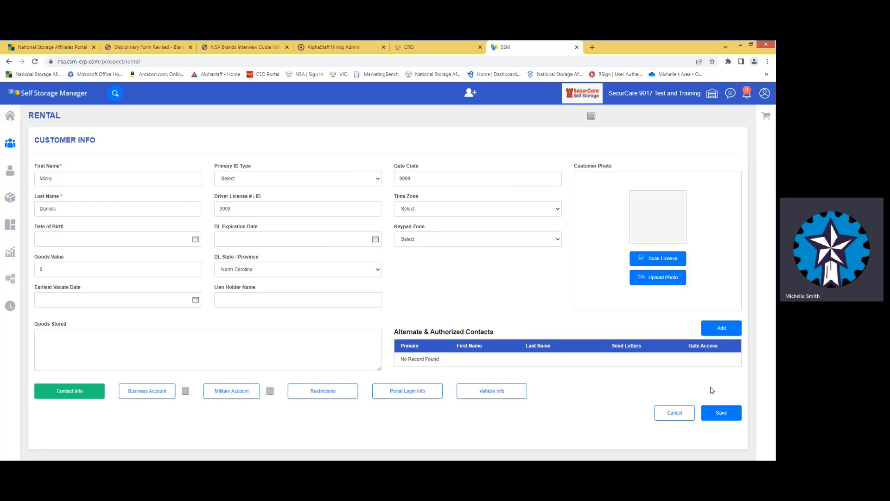
pyautogui.click(711, 333)
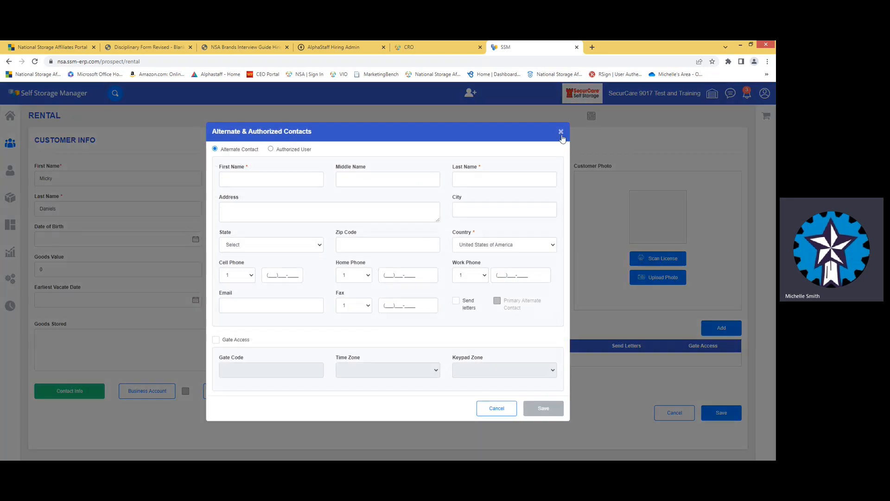
pyautogui.click(561, 132)
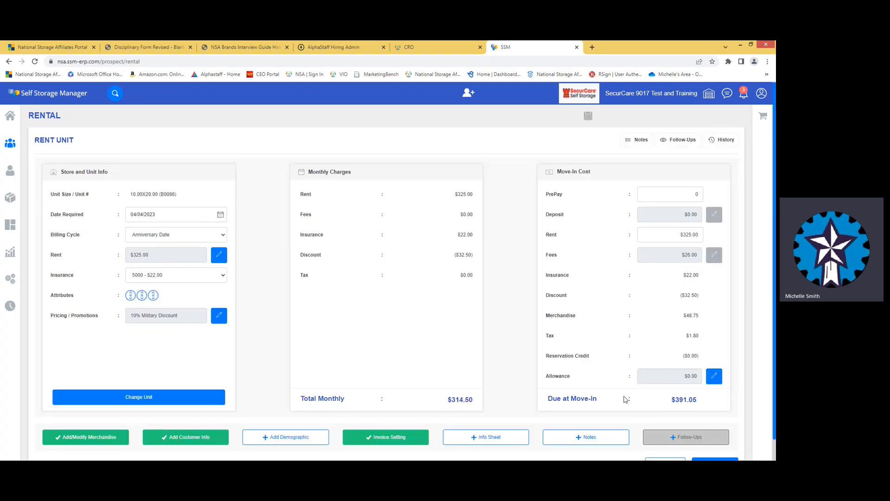
# - Save an internal note reading 'New rental' for the rental
pyautogui.click(589, 439)
pyautogui.click(79, 193)
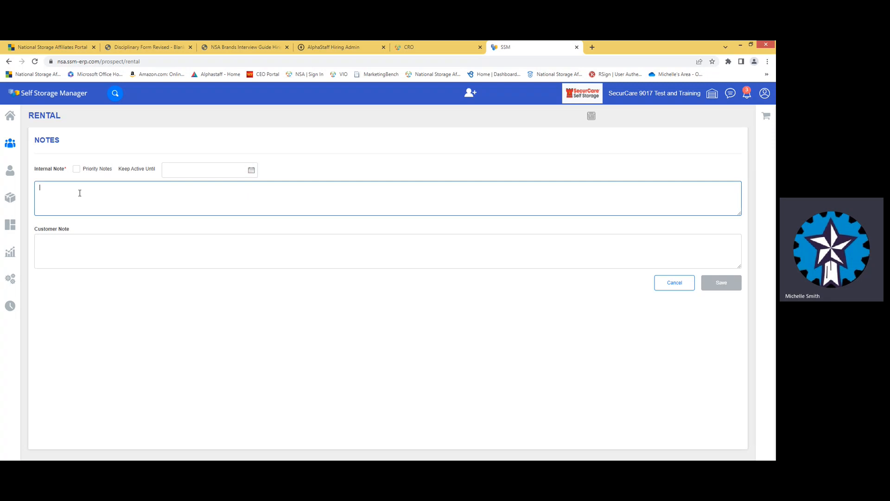
pyautogui.write('New')
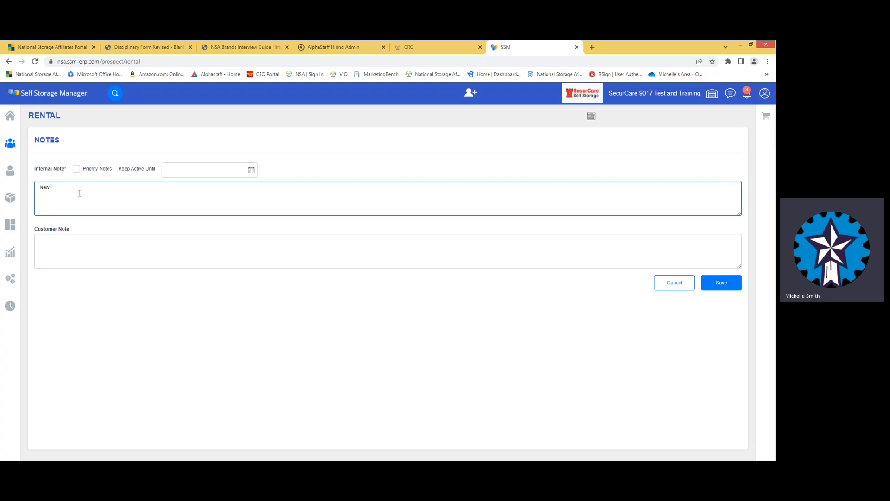
pyautogui.write(' rental')
pyautogui.click(731, 283)
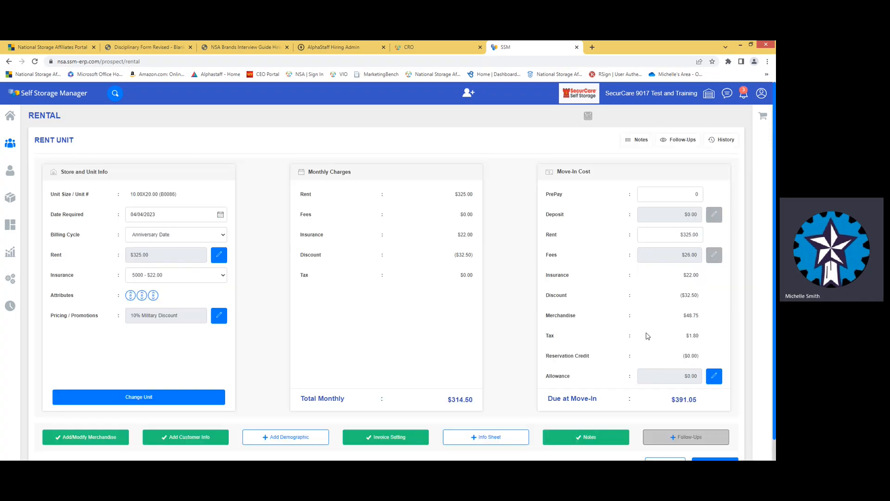
pyautogui.scroll(-1, 636, 366)
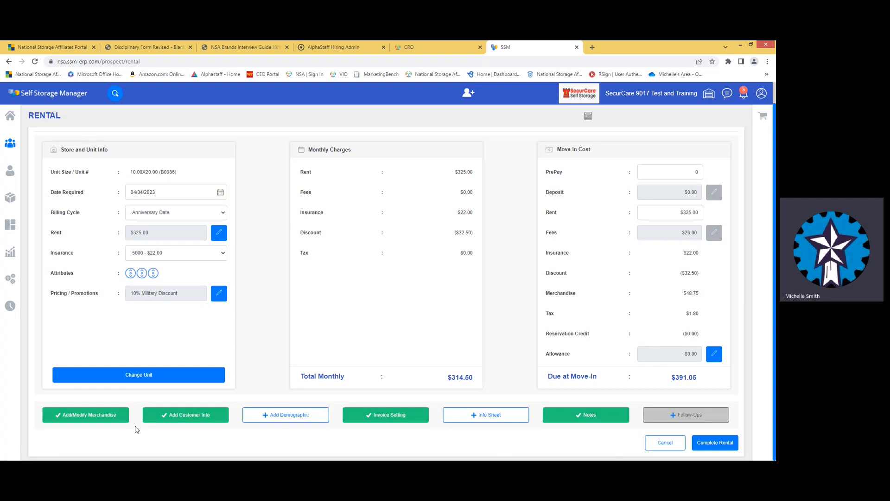
# - Complete the rental, tick Enable Autopay then close it unsaved, and add a second payment line
pyautogui.click(710, 445)
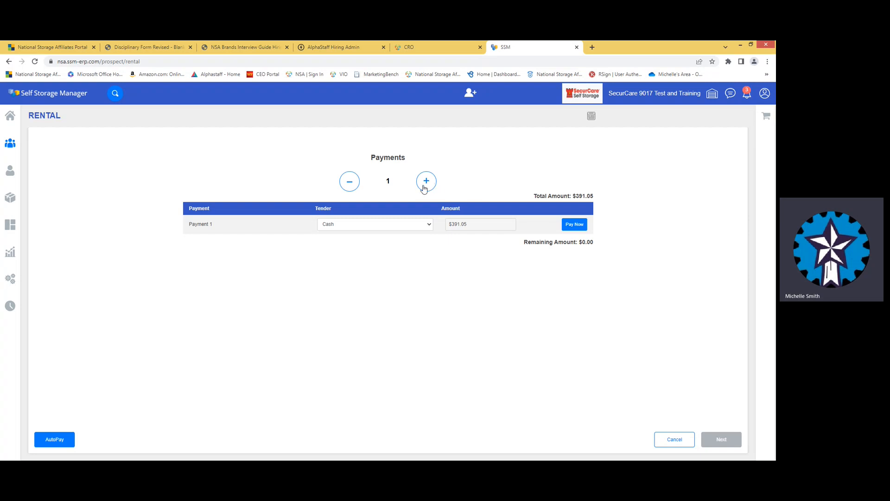
pyautogui.click(52, 441)
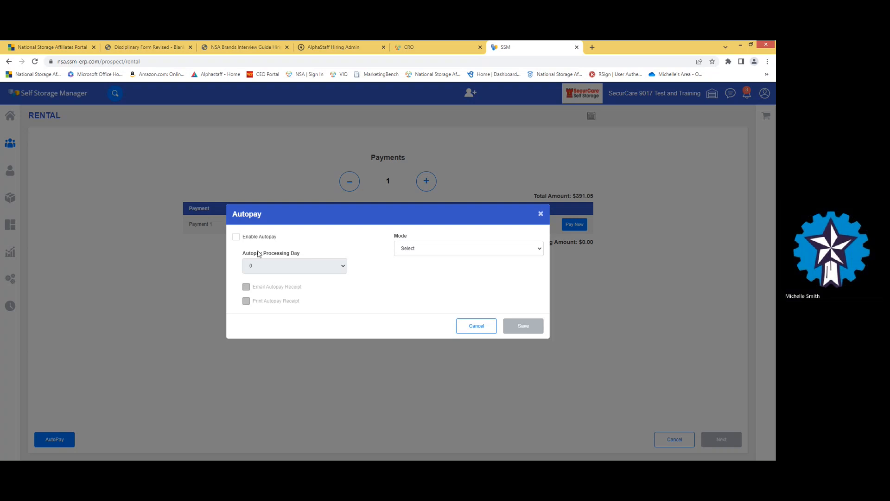
pyautogui.click(236, 237)
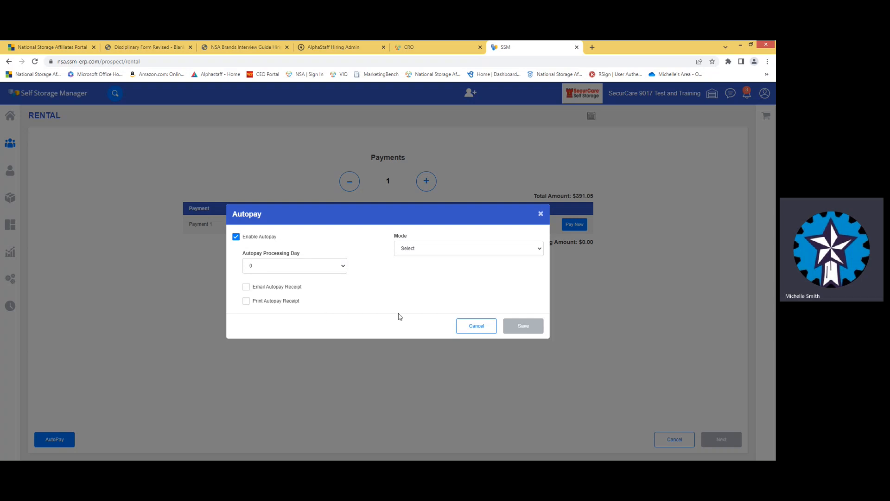
pyautogui.click(541, 214)
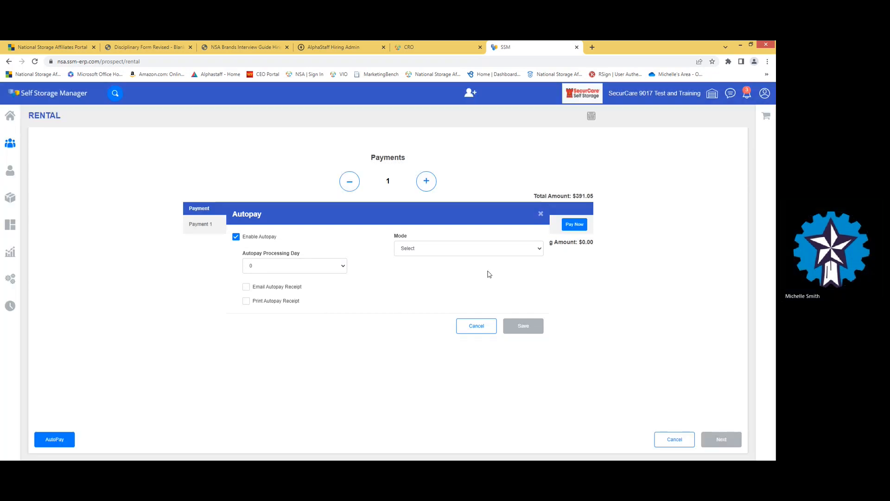
pyautogui.click(426, 182)
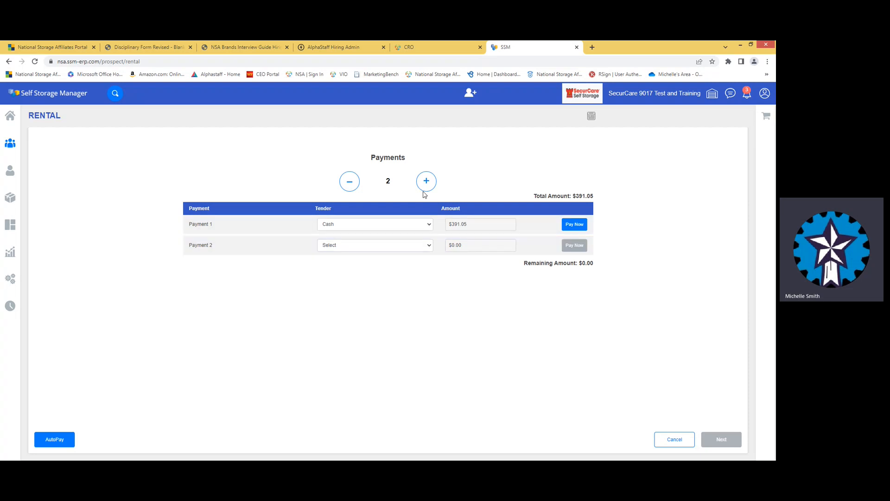
# - Drop the extra payment line and pay the $391.05 move-in charge in cash, tendering 40
pyautogui.click(352, 184)
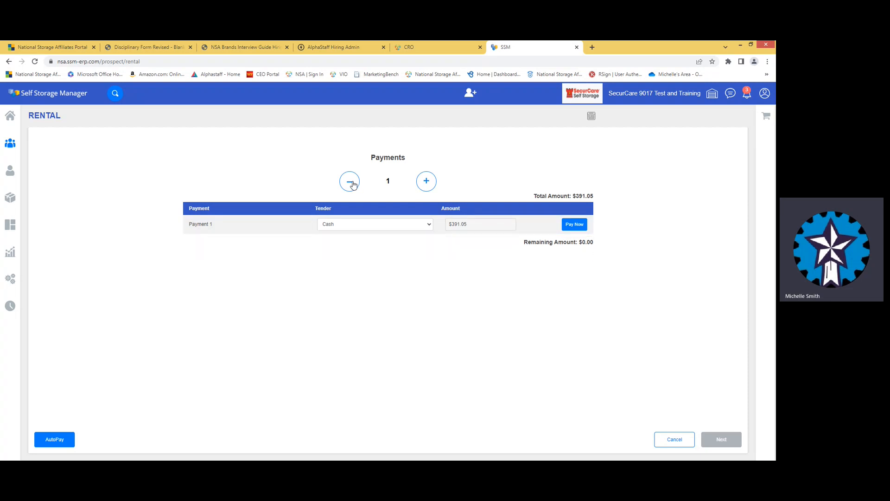
pyautogui.click(575, 225)
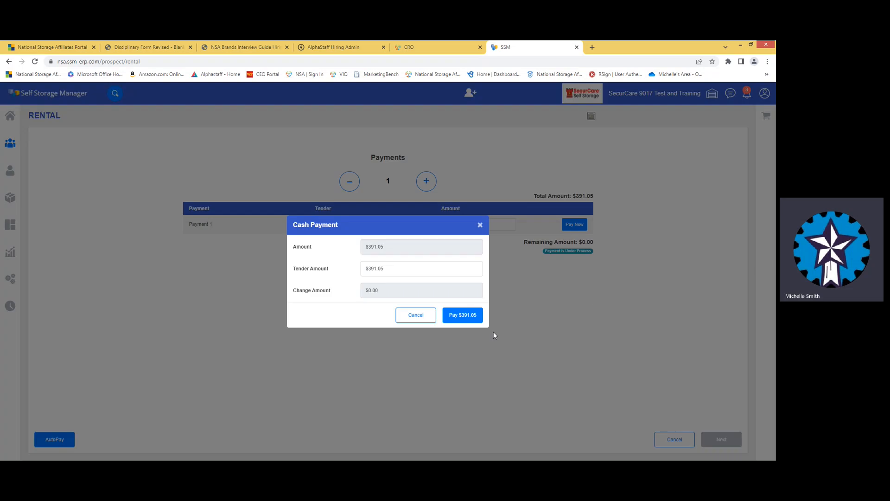
pyautogui.click(331, 273)
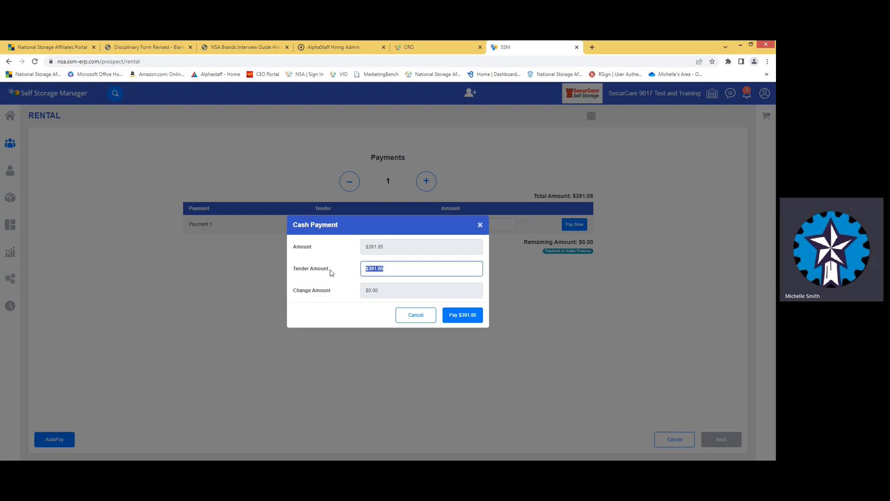
pyautogui.write('400.00')
pyautogui.click(467, 316)
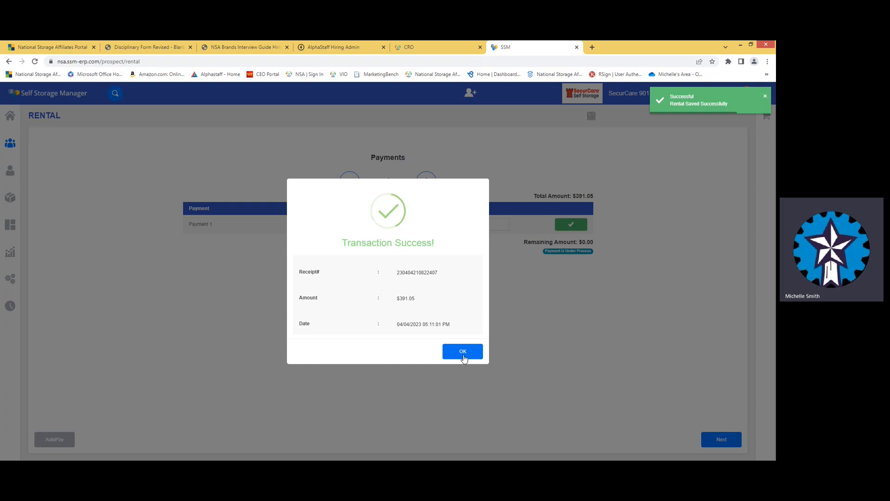
pyautogui.click(464, 354)
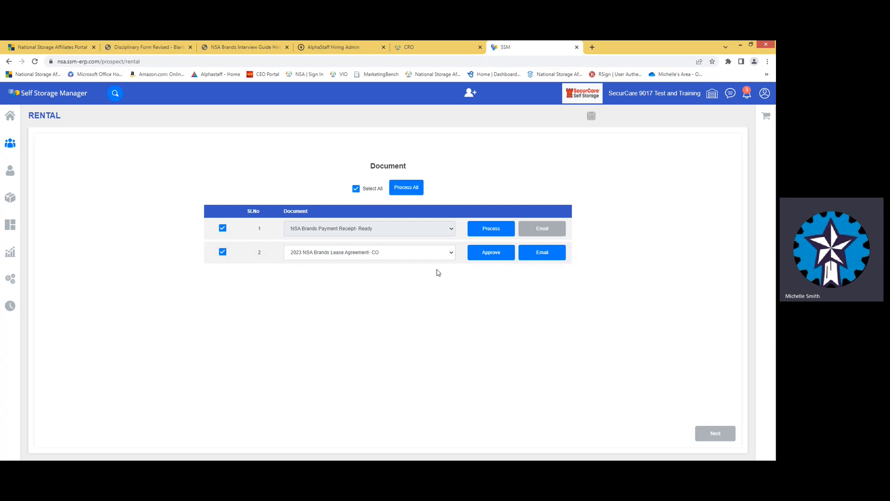
# - Process all rental documents, continue, and acknowledge the Document Processed message
pyautogui.click(415, 190)
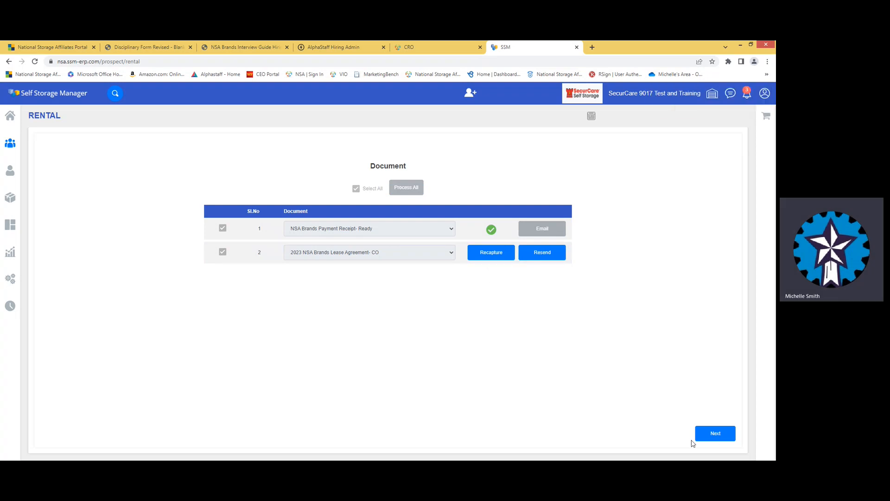
pyautogui.click(722, 435)
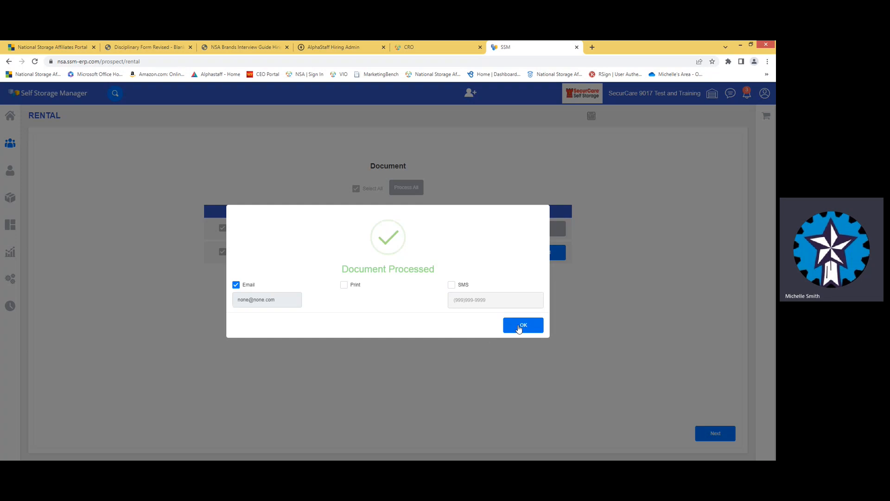
pyautogui.click(523, 325)
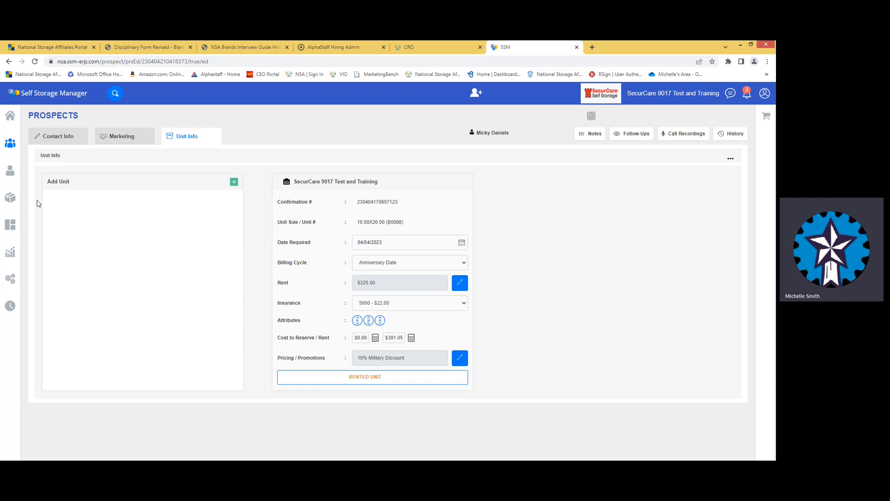
# - Find the B0086 tenant in the Current Customers list and open their dashboard
pyautogui.click(10, 173)
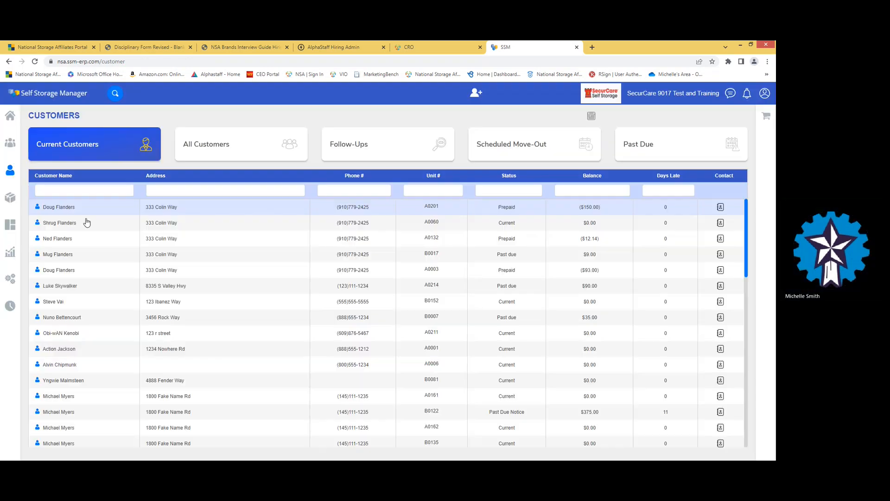
pyautogui.scroll(-5, 123, 280)
pyautogui.scroll(-10, 132, 351)
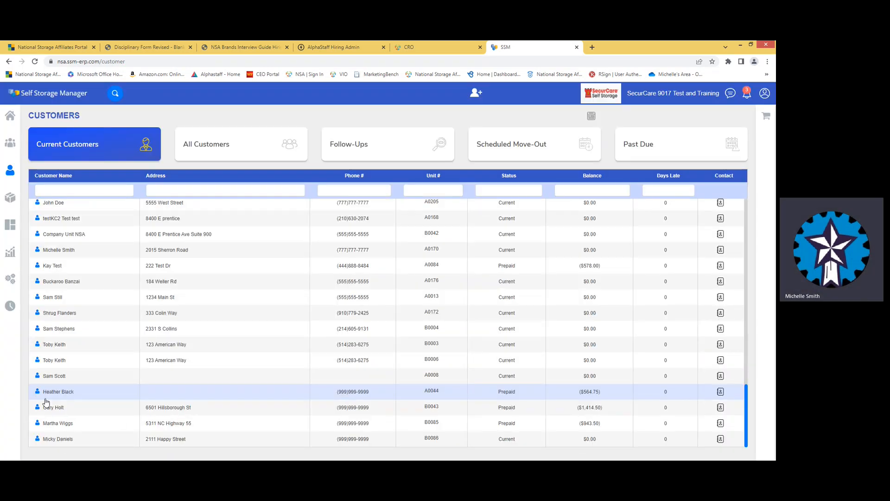
pyautogui.click(67, 441)
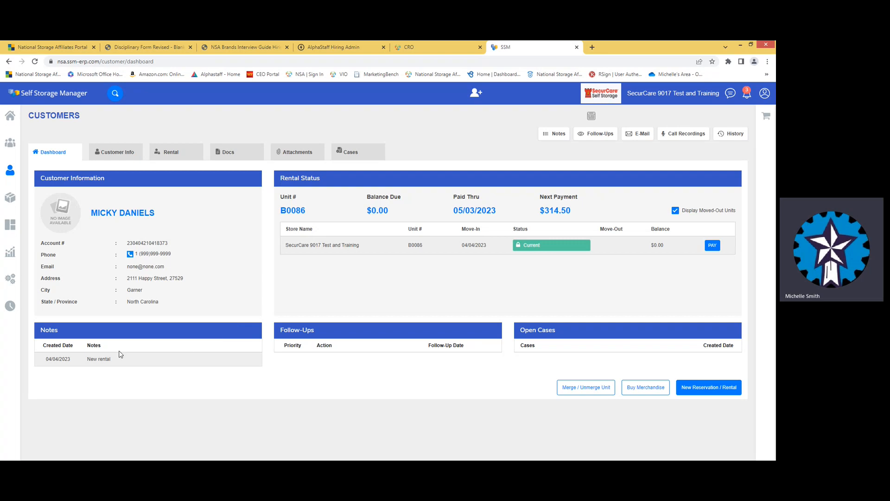
# - Open Customer Info, choose Modify Customer Info, and view the Rental tab for B0086
pyautogui.click(115, 156)
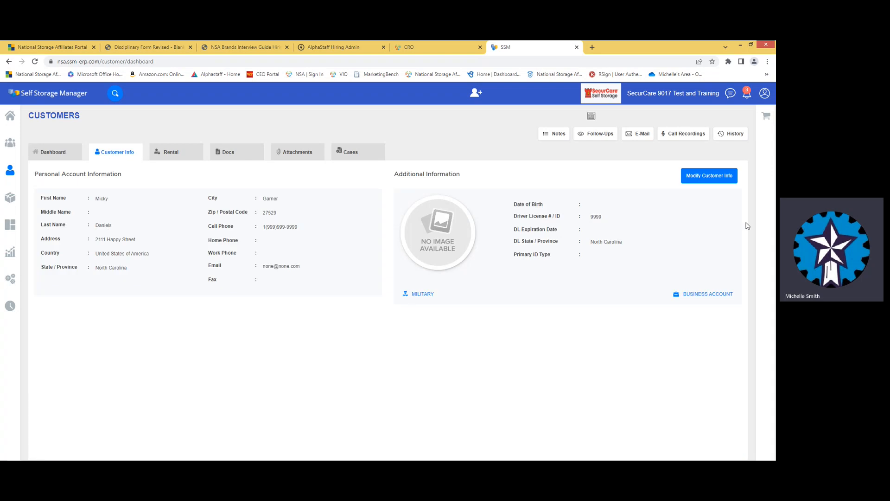
pyautogui.click(708, 181)
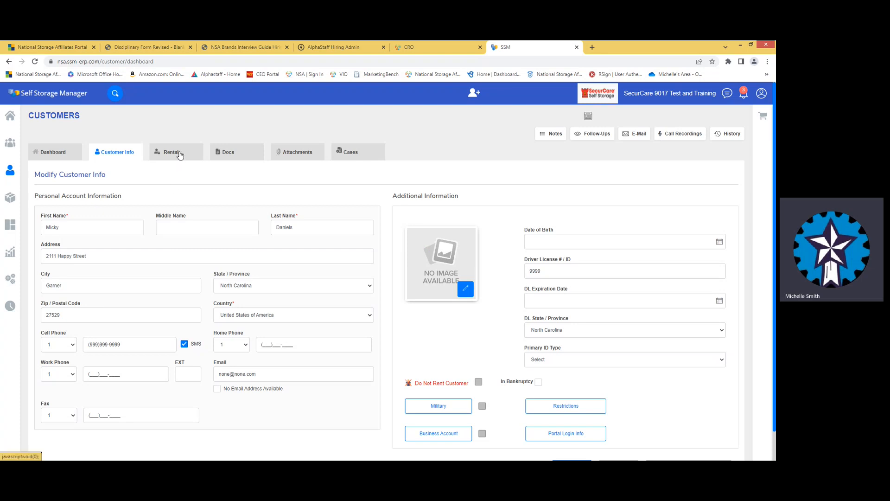
pyautogui.click(179, 153)
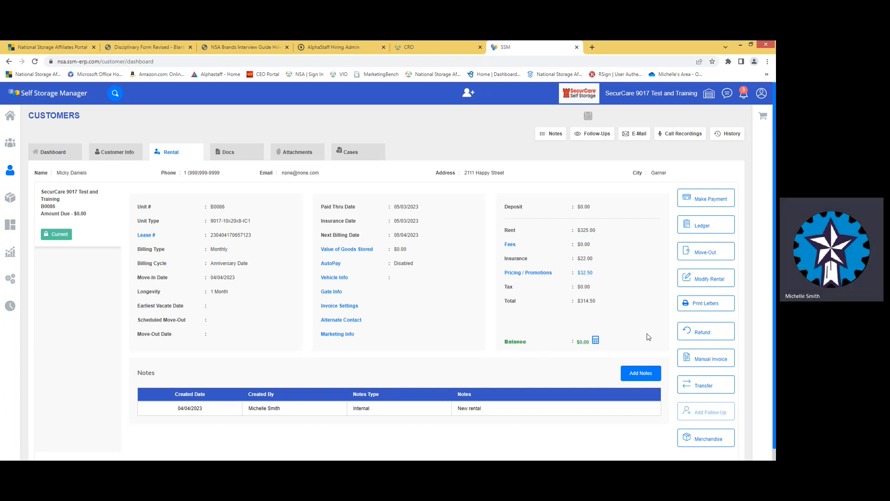
# - Add a 3-period prepayment for B0086 ($943.50, through 08/03/2023) to the cart and review it
pyautogui.click(695, 199)
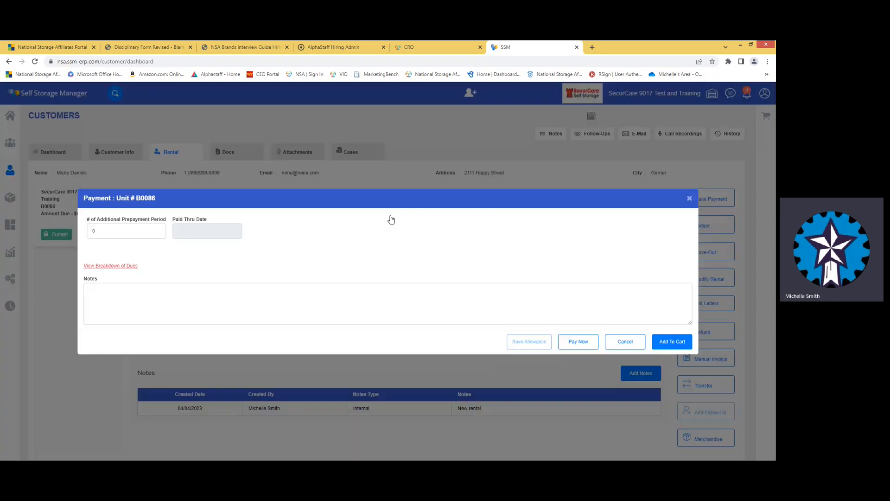
pyautogui.moveTo(106, 136); pyautogui.dragTo(76, 143)
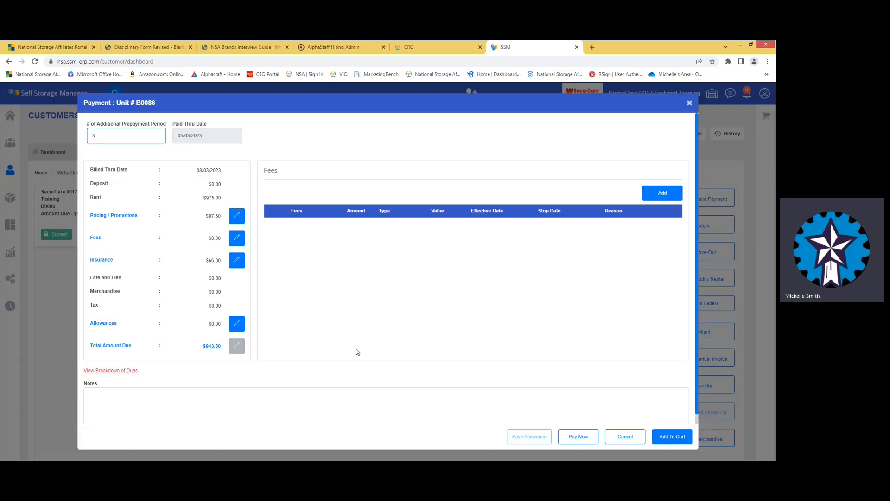
pyautogui.click(670, 443)
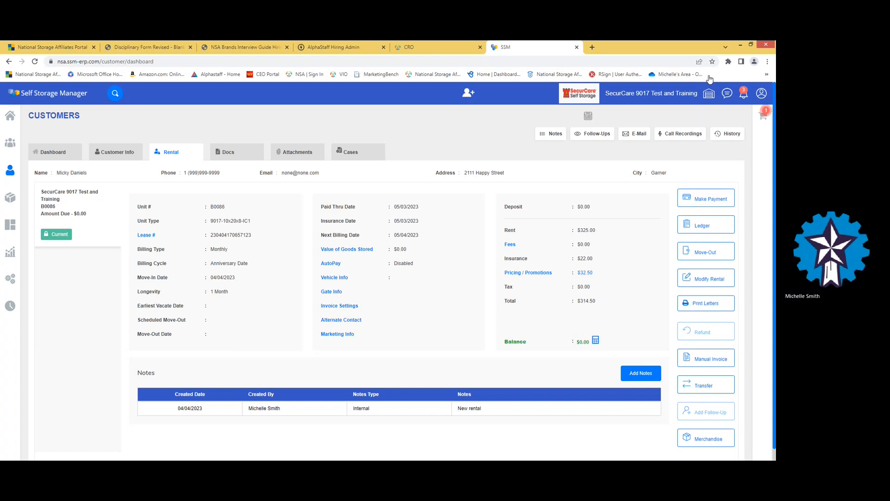
pyautogui.click(763, 115)
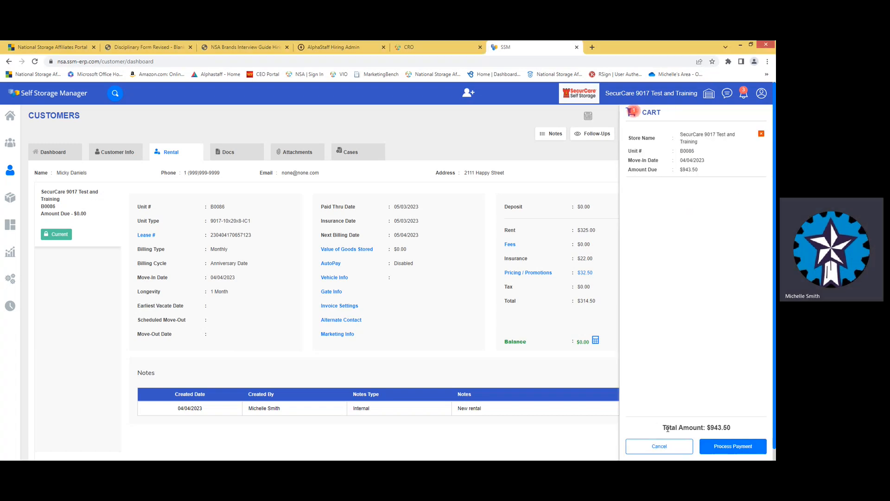
# - Proceed to payment for the cart total, leaving a single payment line
pyautogui.click(728, 446)
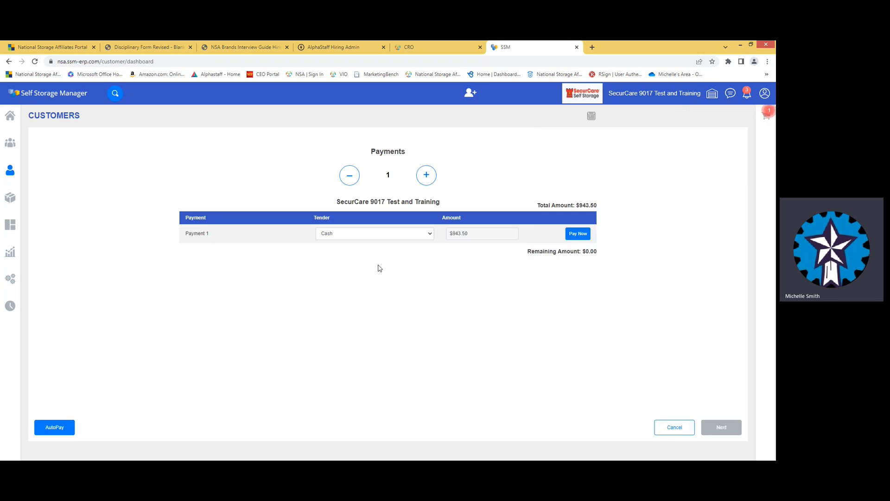
pyautogui.click(427, 175)
pyautogui.click(427, 174)
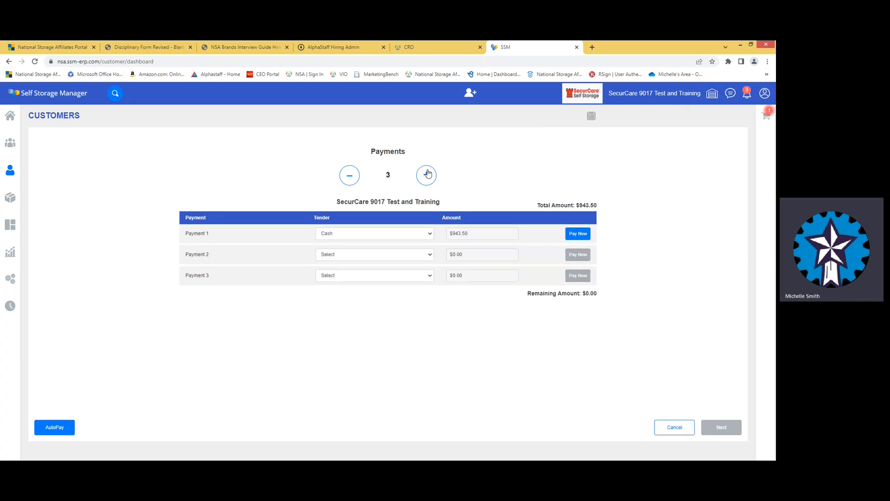
pyautogui.click(351, 179)
pyautogui.click(351, 179)
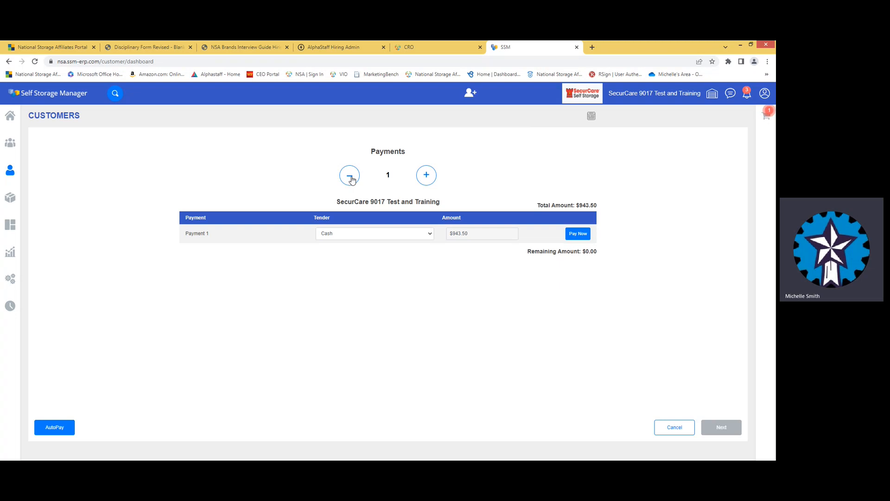
# - Pay the $943.50 in cash with $1000.00 tendered and dismiss the confirmation
pyautogui.click(579, 235)
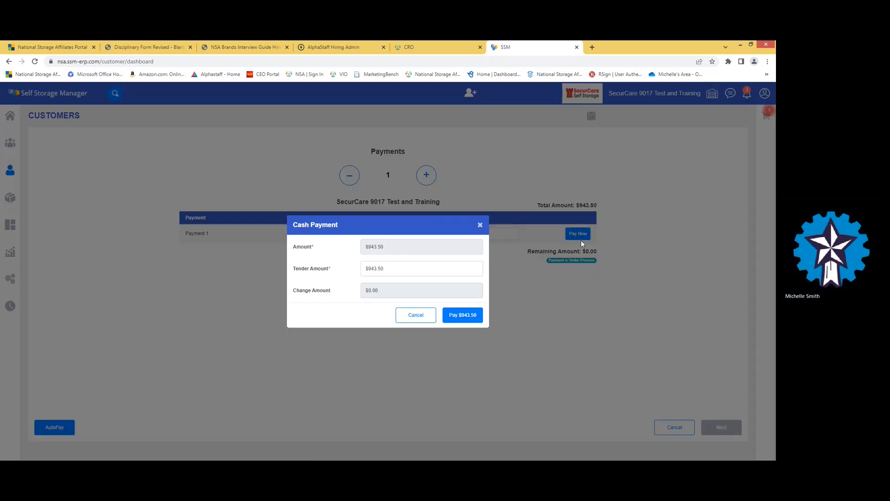
pyautogui.click(301, 268)
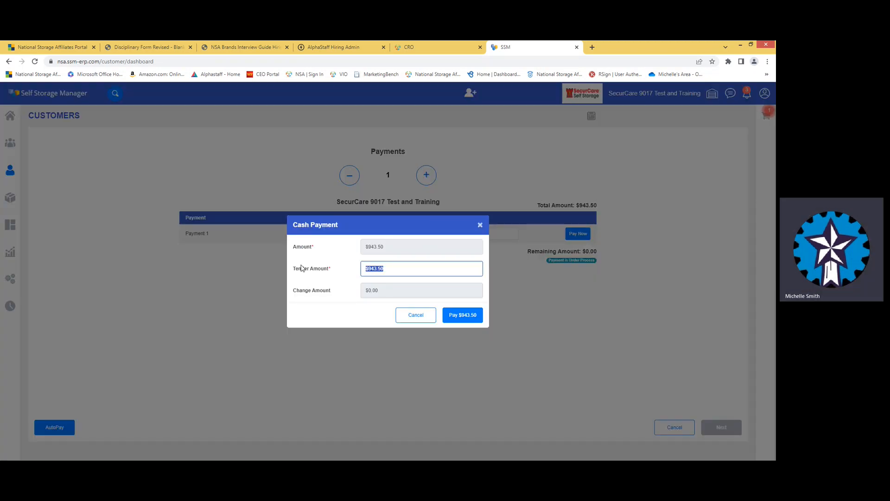
pyautogui.write('1000.00')
pyautogui.click(469, 322)
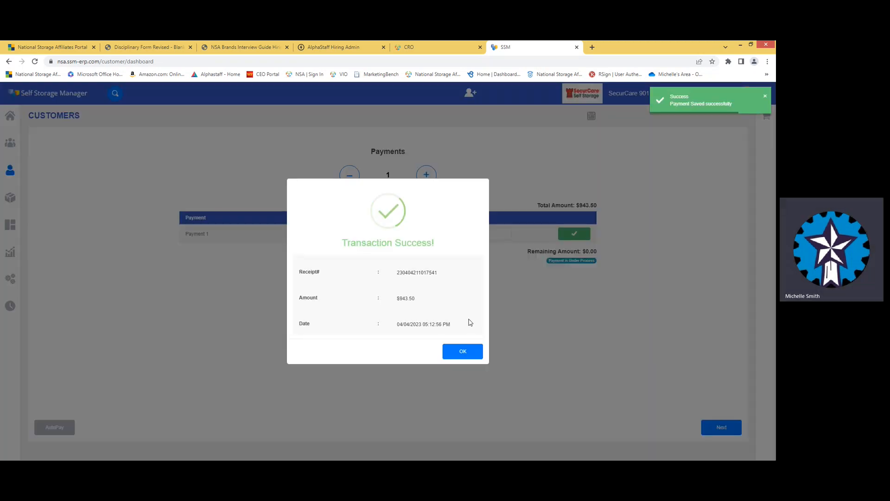
pyautogui.click(461, 353)
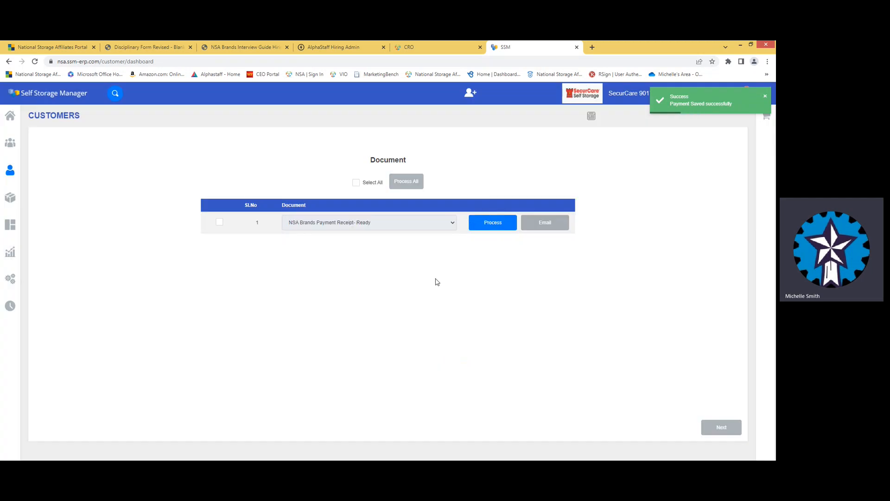
# - Select and process the payment receipt document, continue, and choose to e-mail it
pyautogui.click(356, 182)
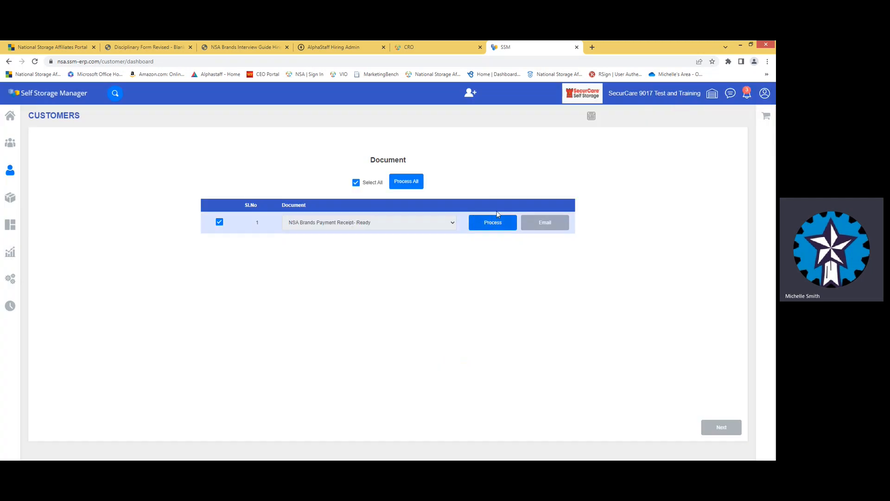
pyautogui.click(411, 185)
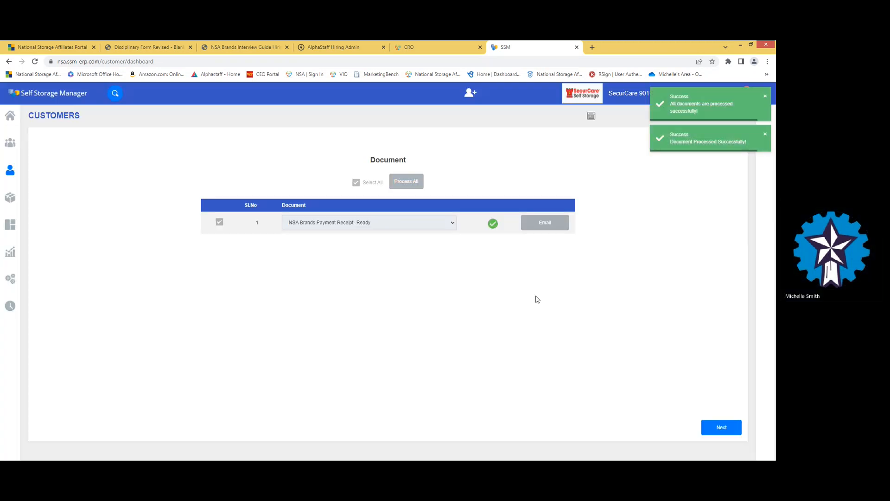
pyautogui.click(721, 427)
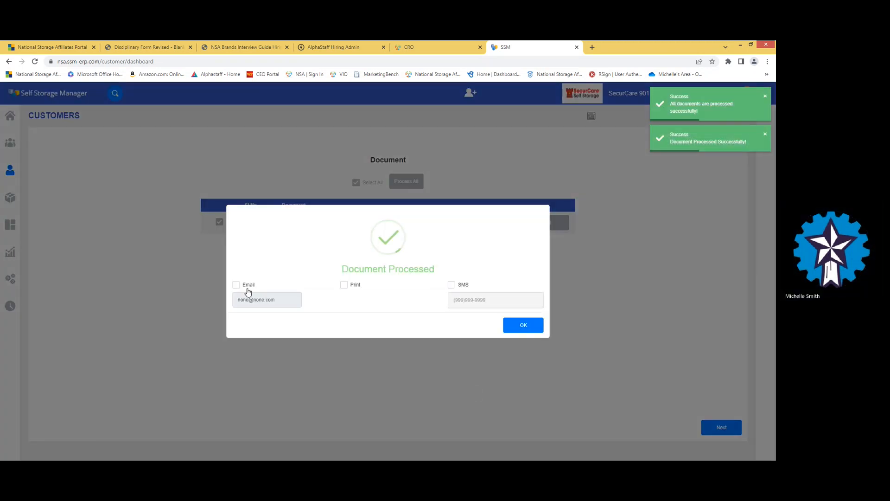
pyautogui.click(236, 284)
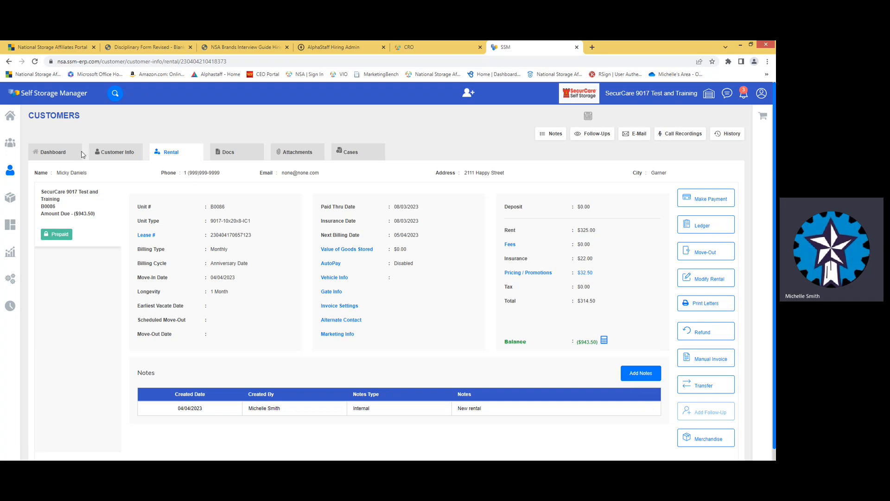
# - Check B0086 shows Prepaid through 08/03/2023 on the Dashboard, then view Customer Info
pyautogui.click(60, 157)
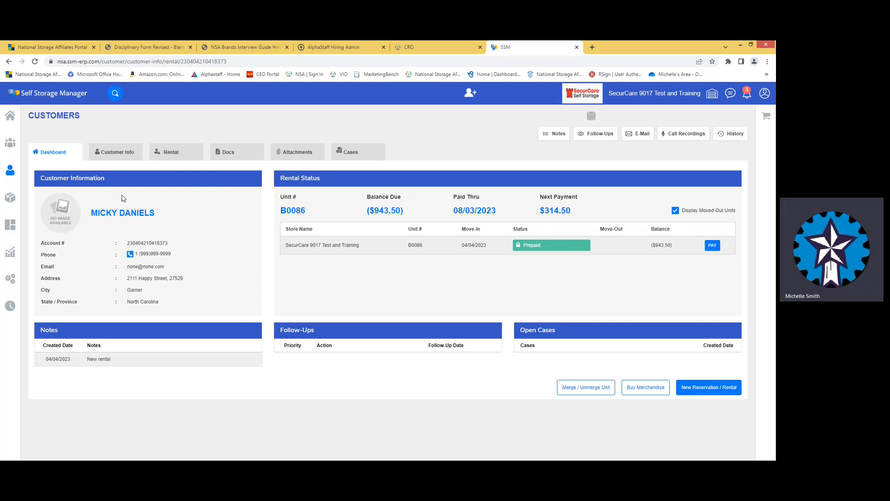
pyautogui.click(120, 153)
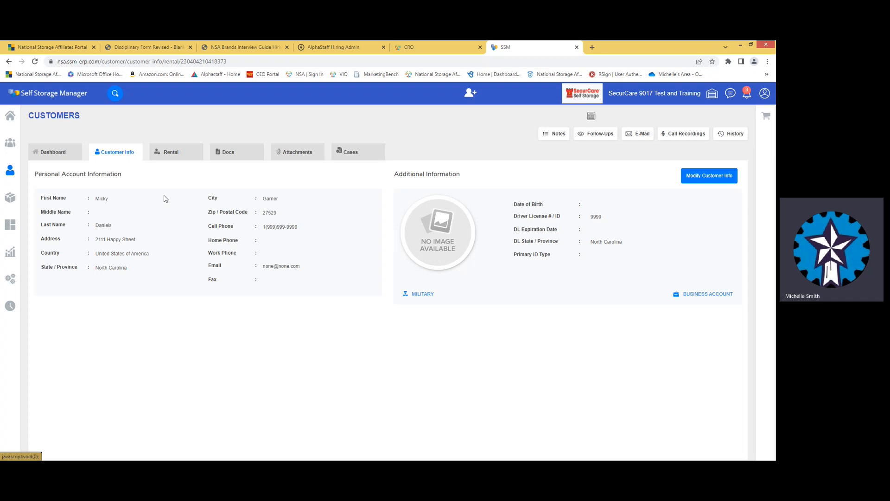